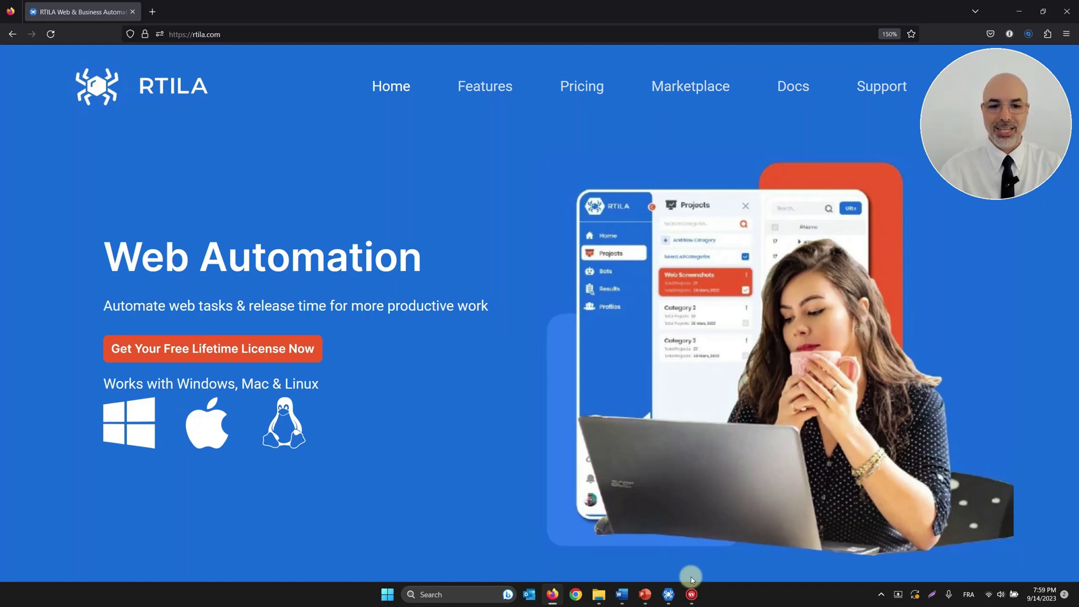
- Switch from Firefox to the RTILA desktop app using its taskbar icon
click(668, 594)
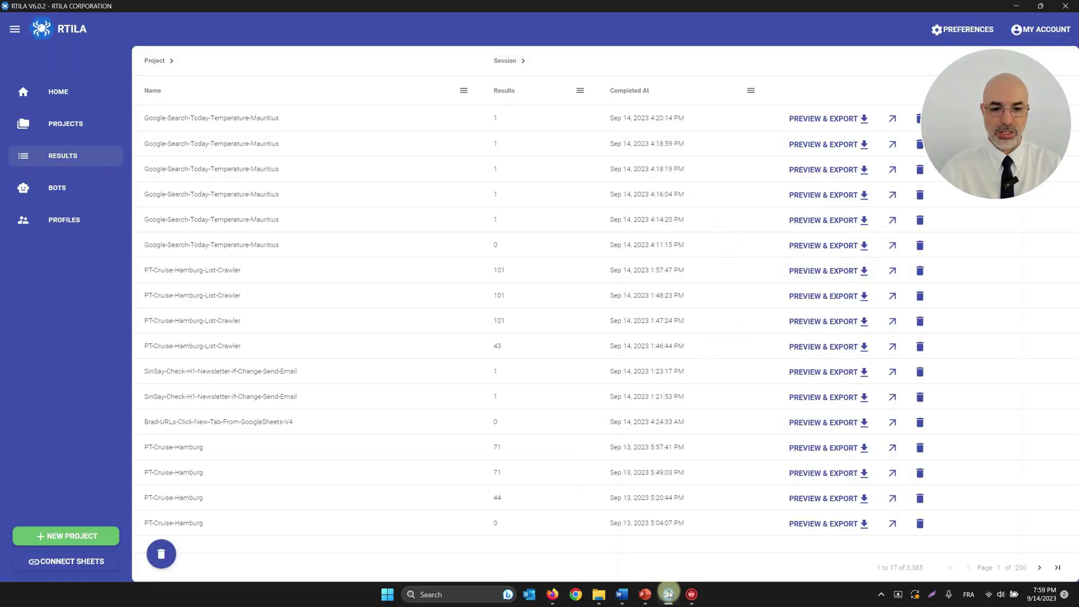
- Go to Home, then open the Projects page listing all 949 saved projects
click(51, 91)
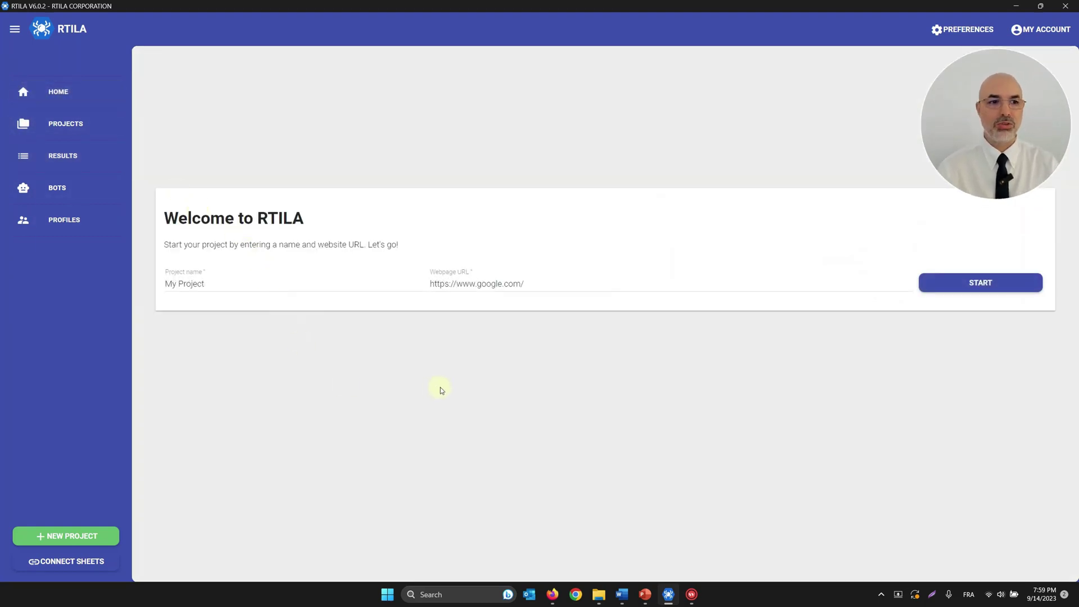
click(66, 125)
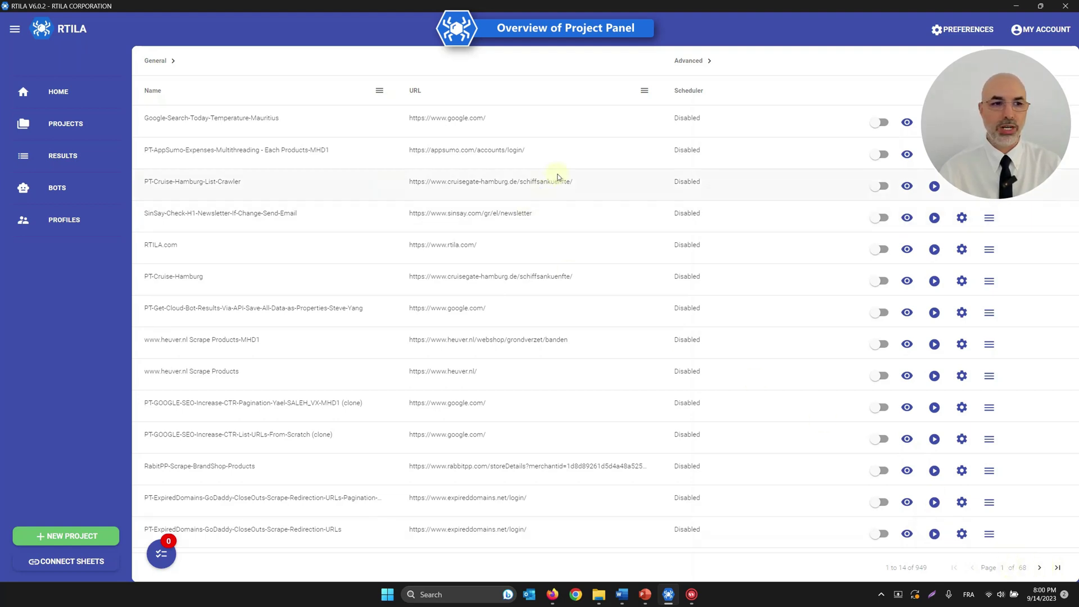
click(378, 93)
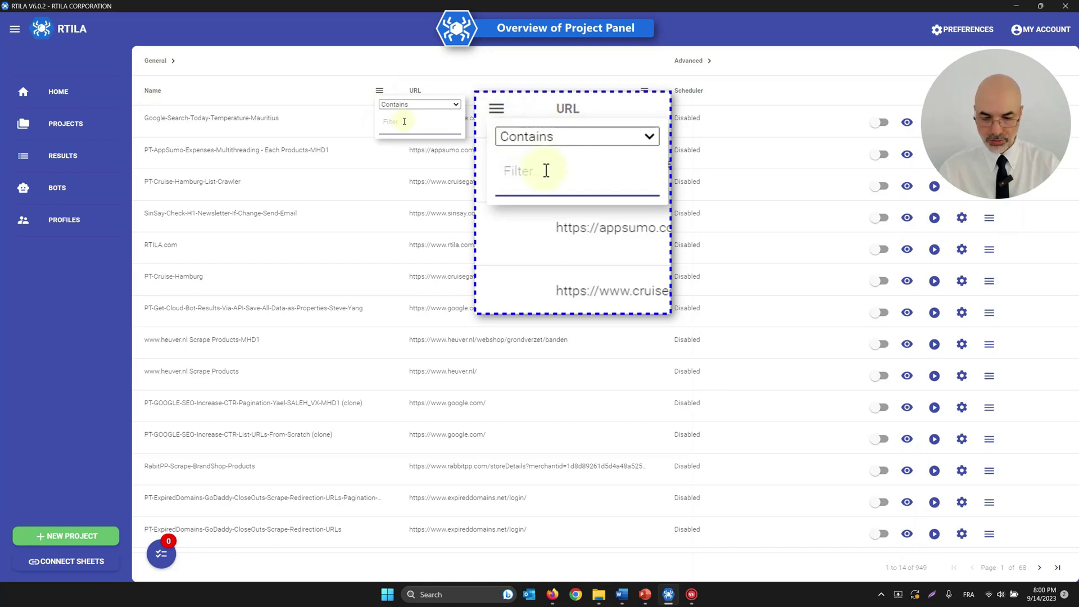
text(googl)
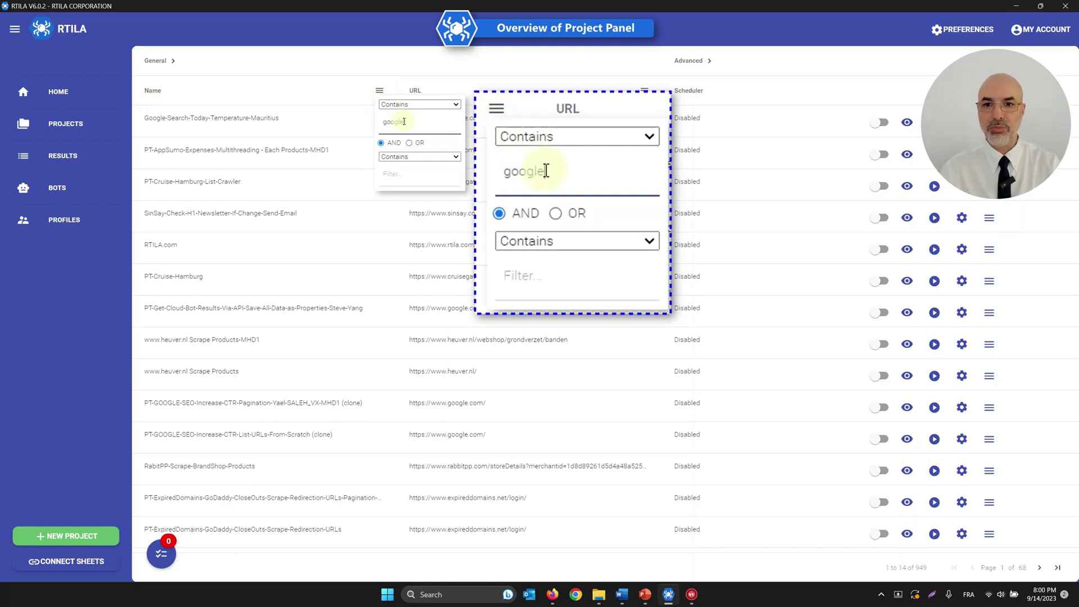
text(e)
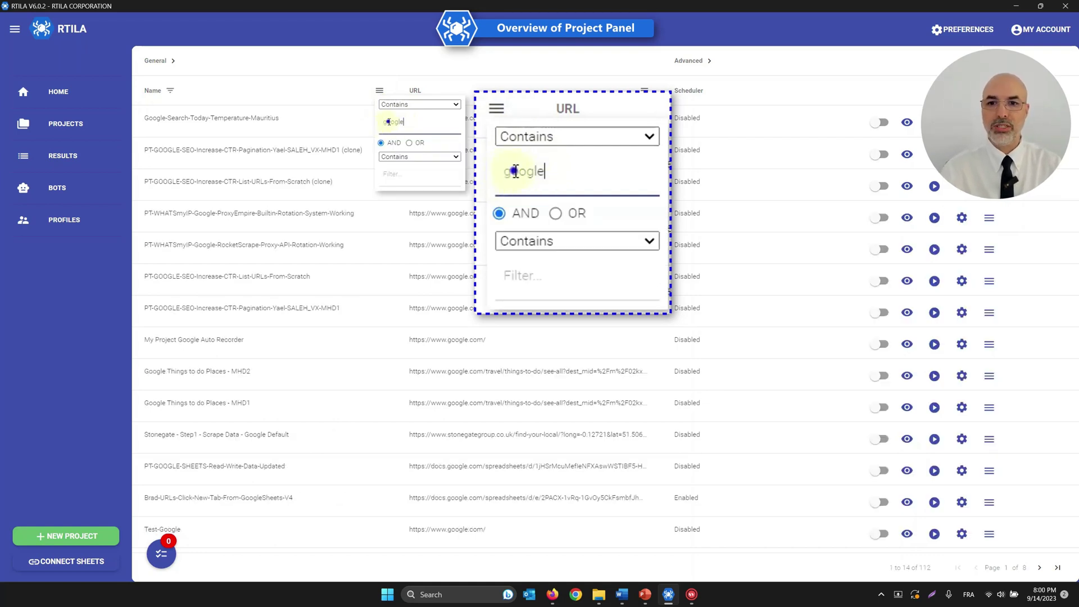
double_click(388, 122)
key(BackSpace)
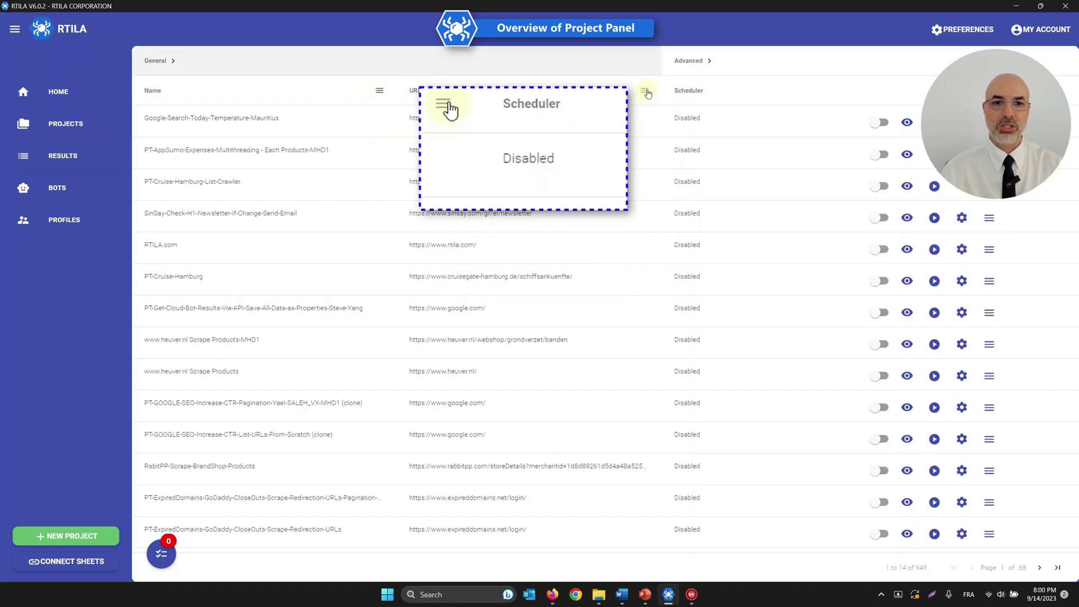
click(644, 91)
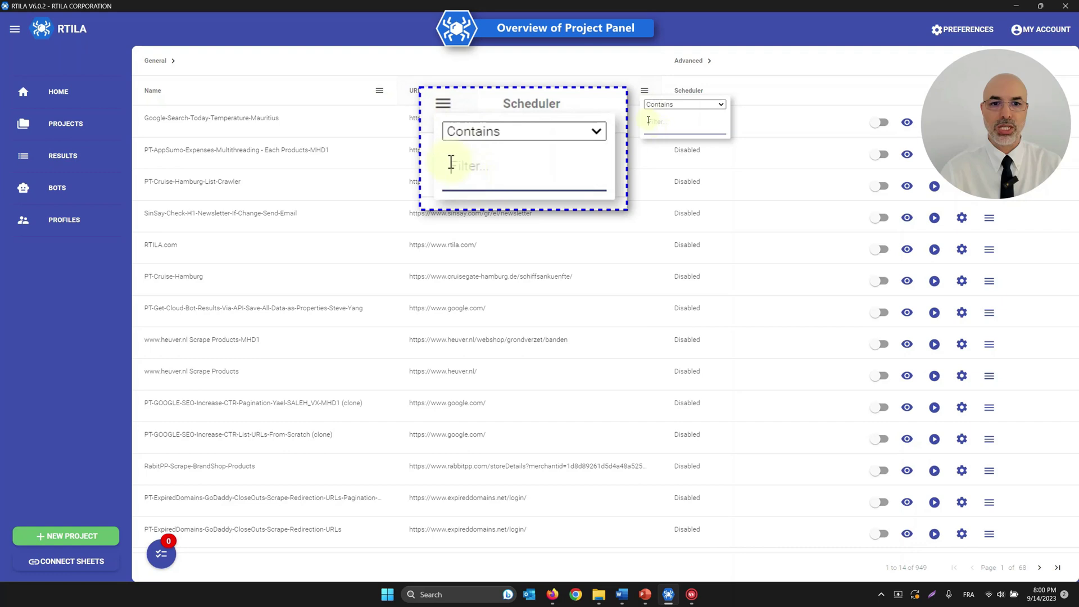
click(570, 33)
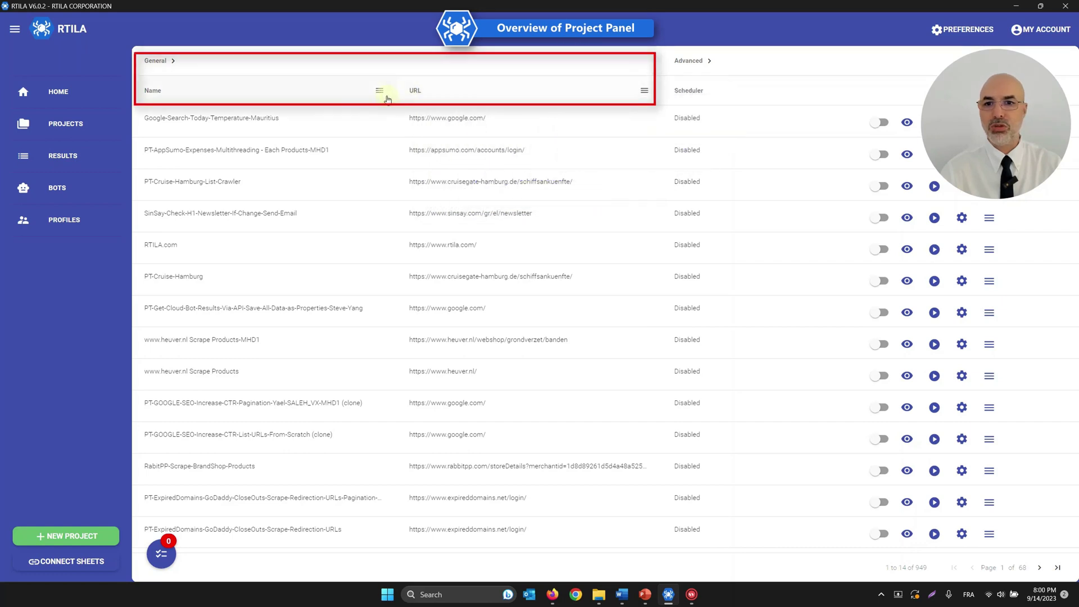
- Sort the projects by URL ascending and descending, then by Name ascending
click(416, 90)
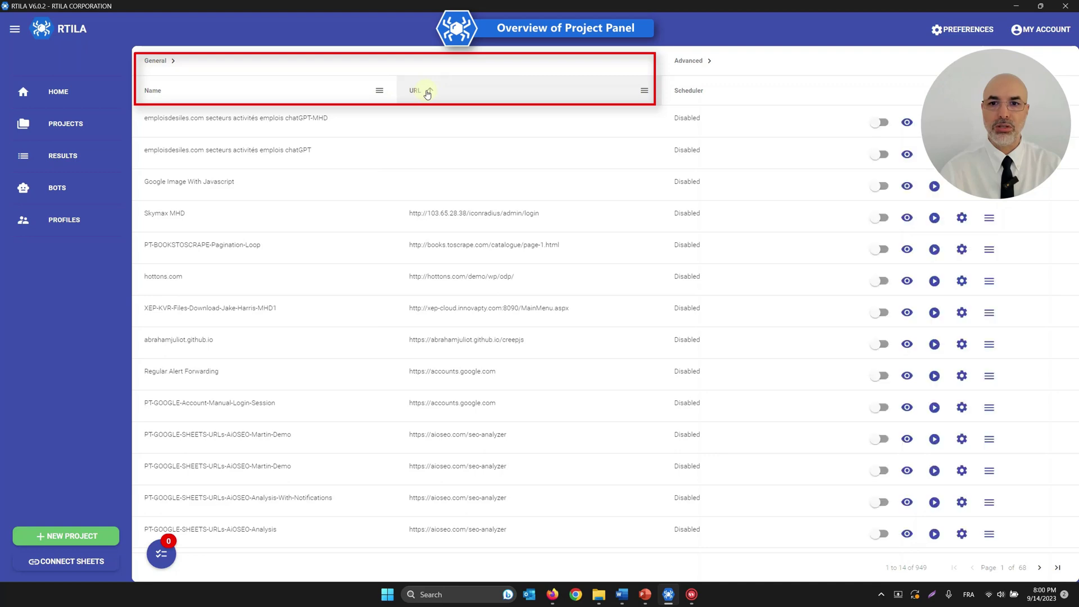
click(428, 93)
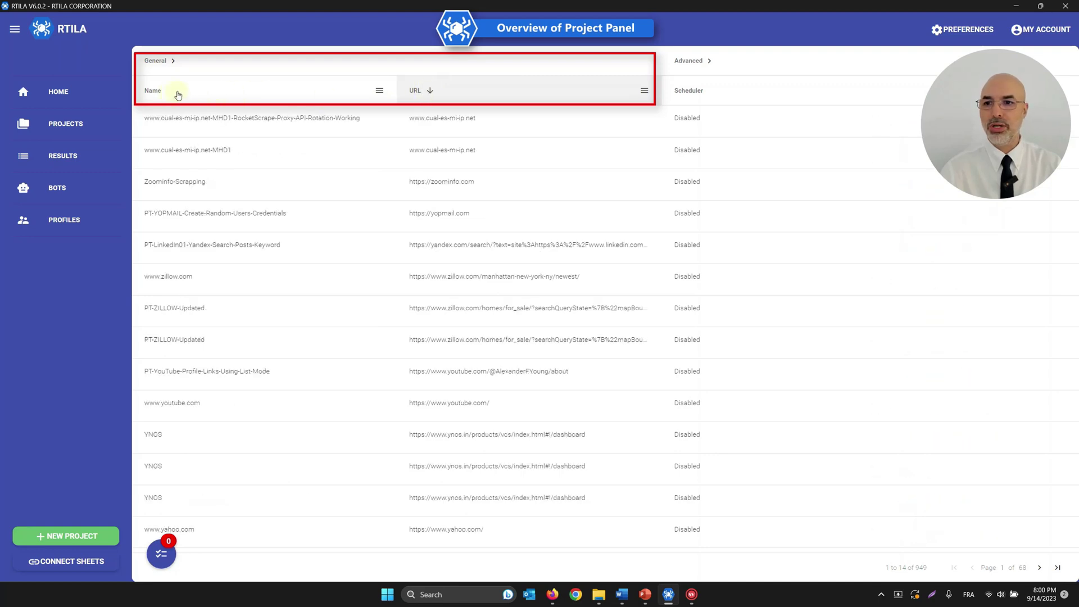
click(209, 93)
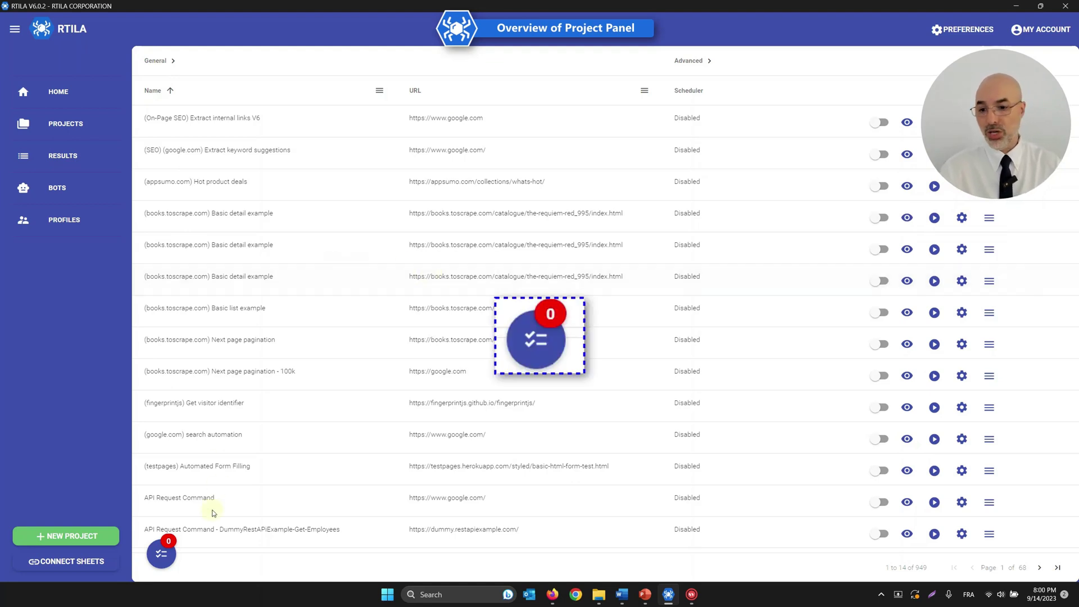
click(156, 558)
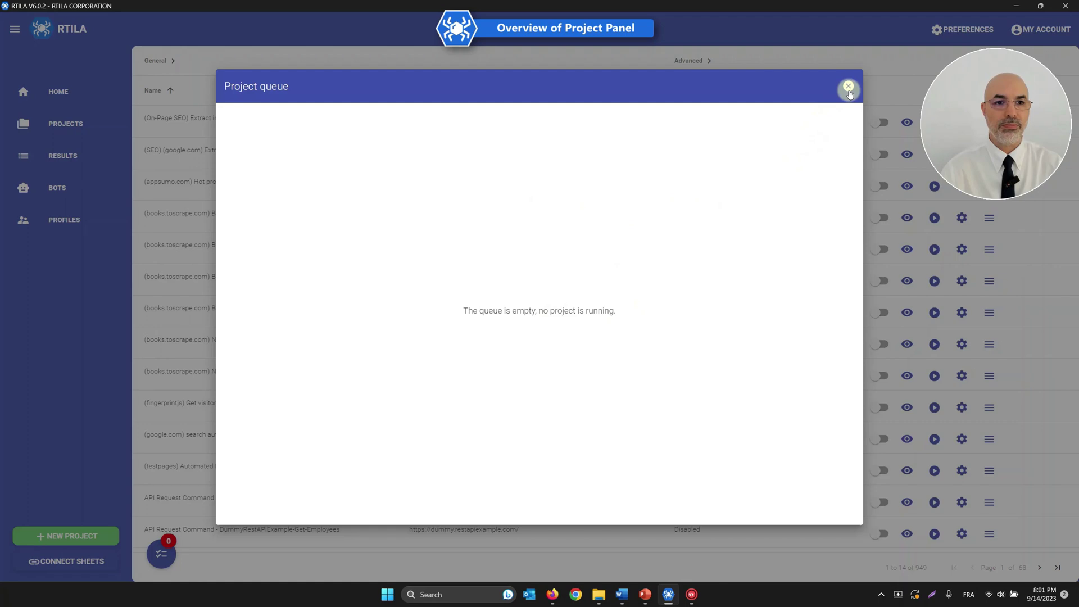
click(848, 86)
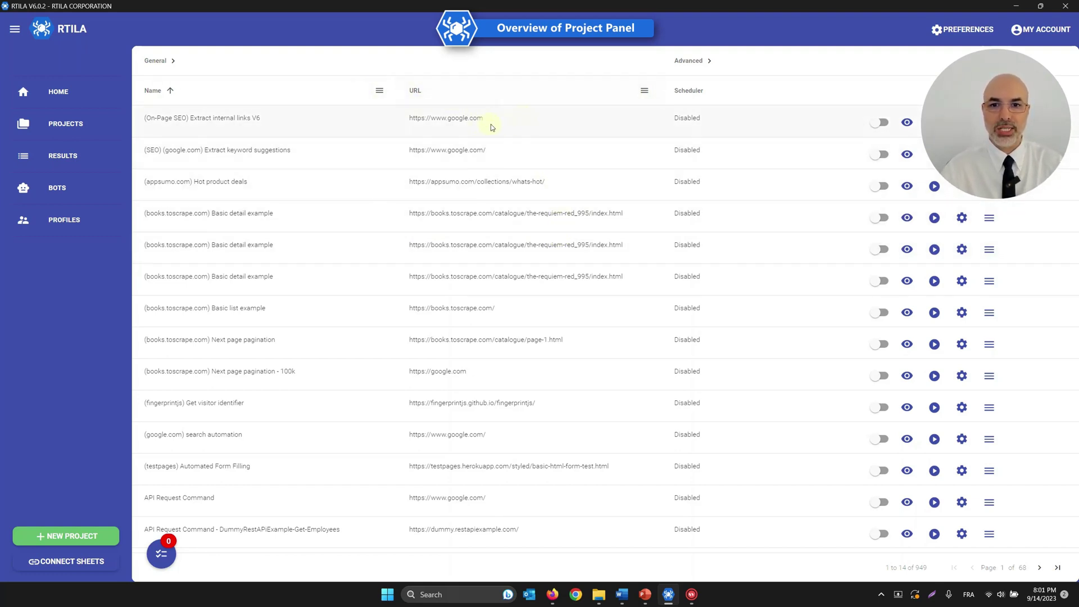
click(172, 61)
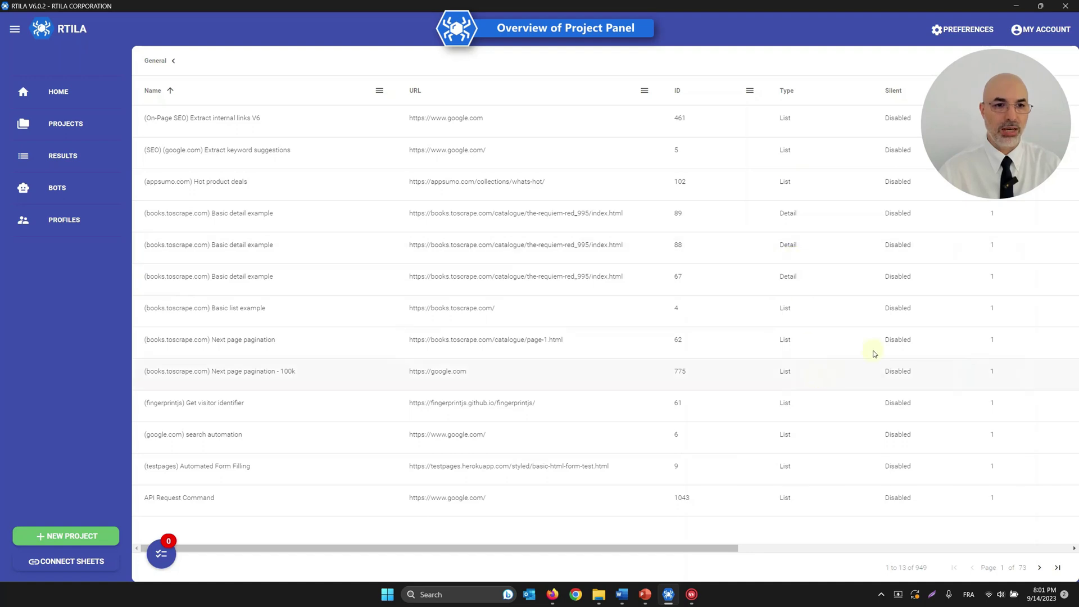
drag(733, 548, 862, 550)
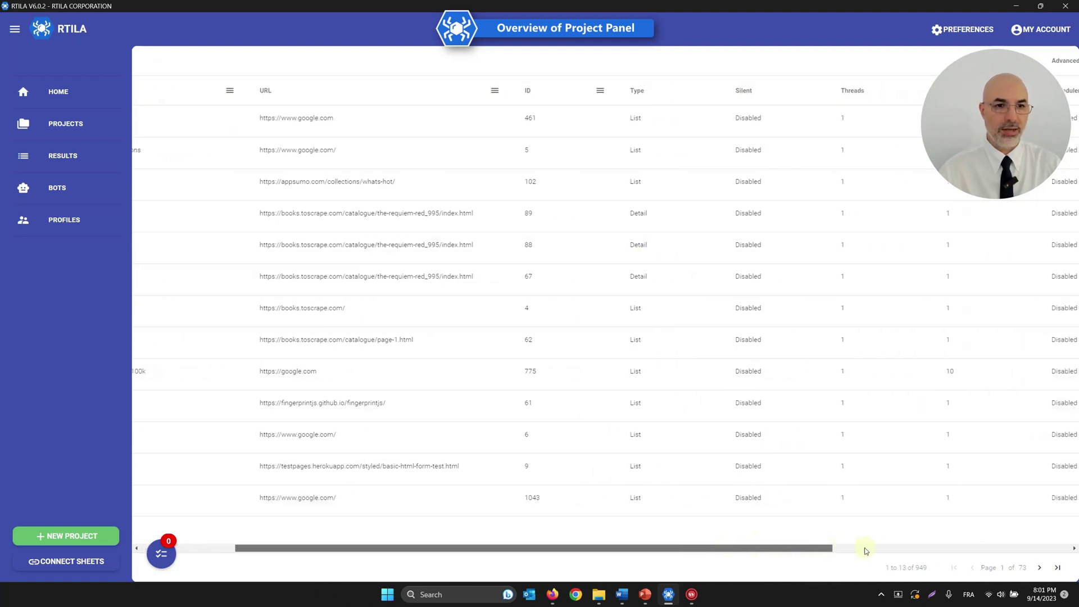
drag(960, 552, 713, 549)
click(172, 61)
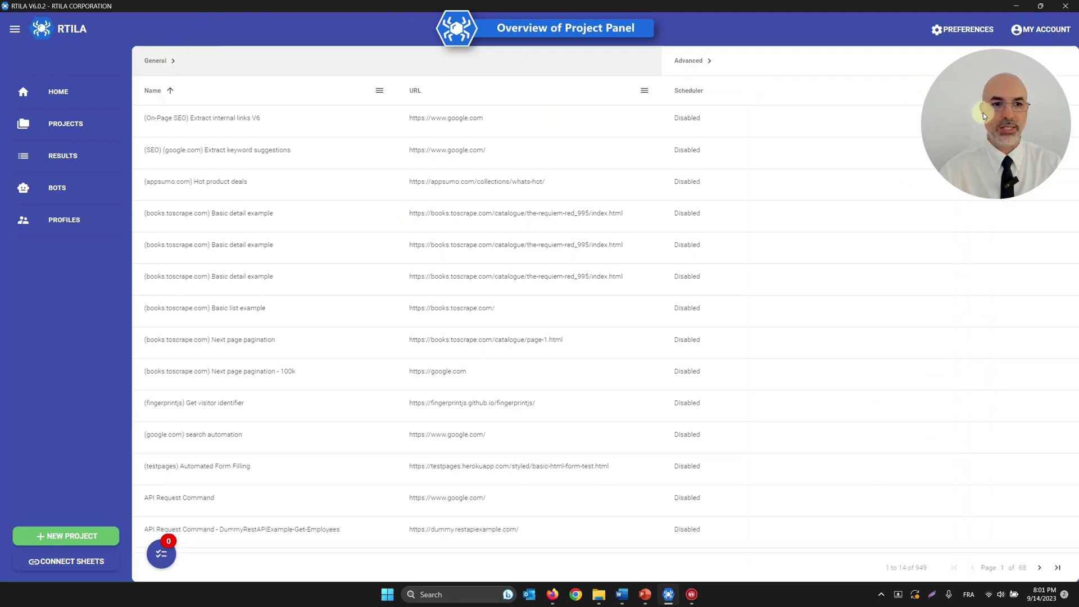
drag(983, 115, 70, 312)
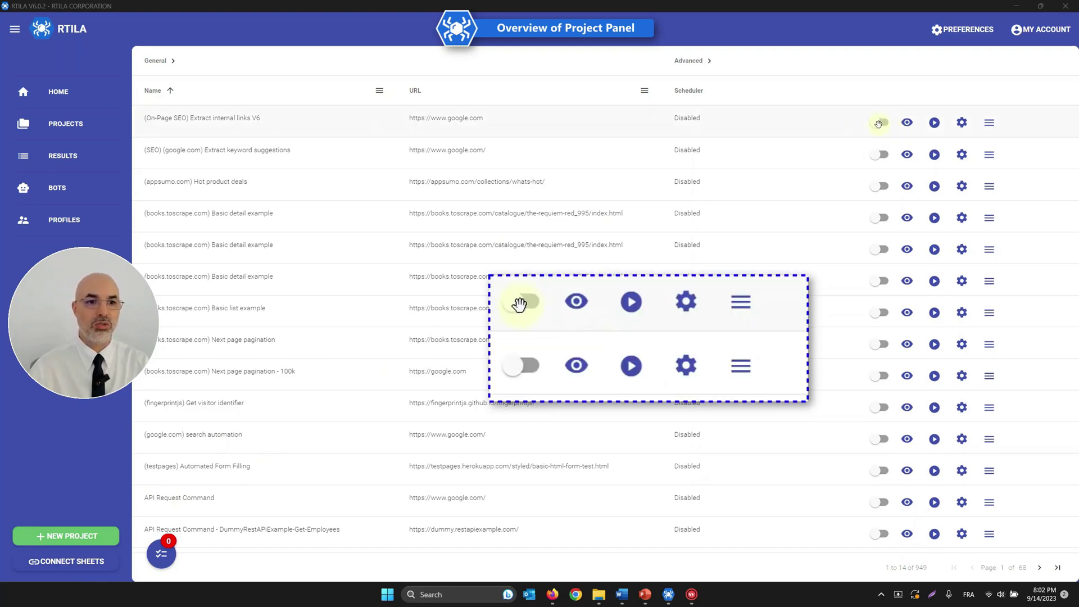
click(935, 122)
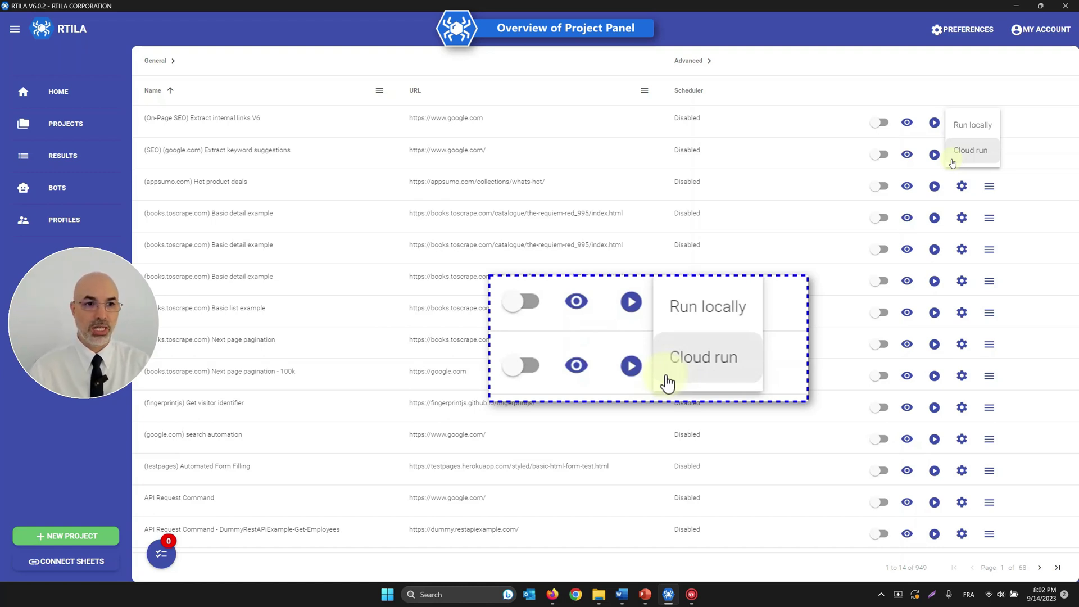
click(899, 64)
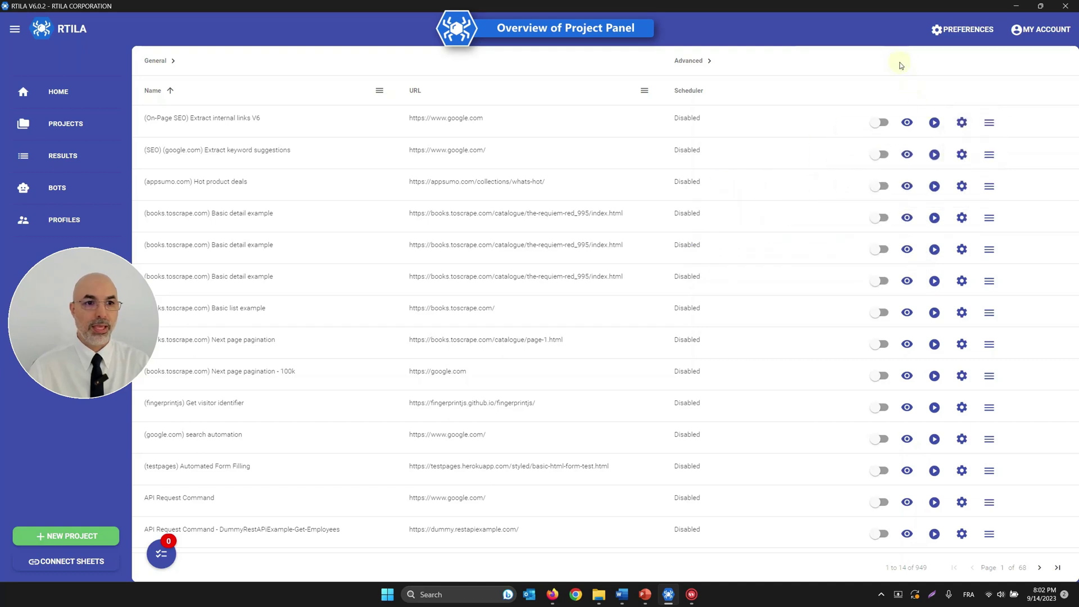
- Open settings for '(On-Page SEO) Extract internal links V6', toggle Child project on then off, and view URLs
click(961, 123)
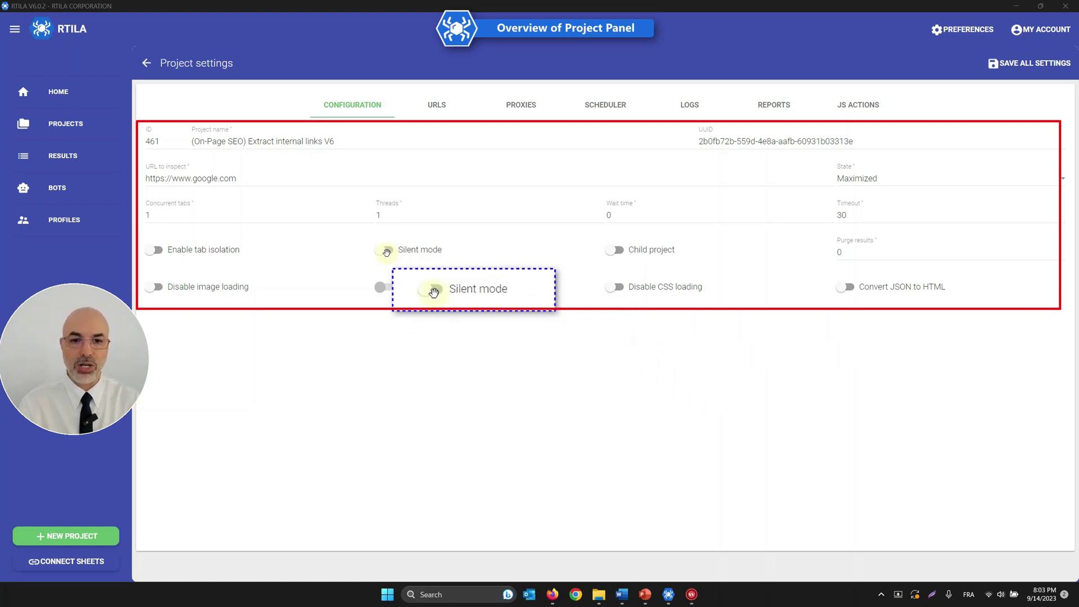
click(618, 250)
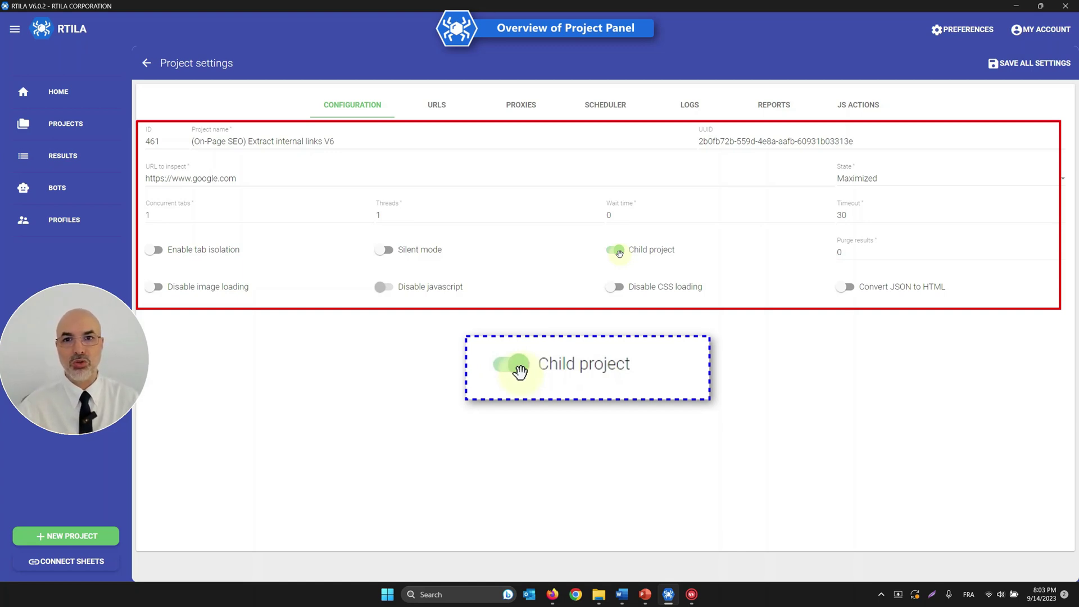
click(618, 251)
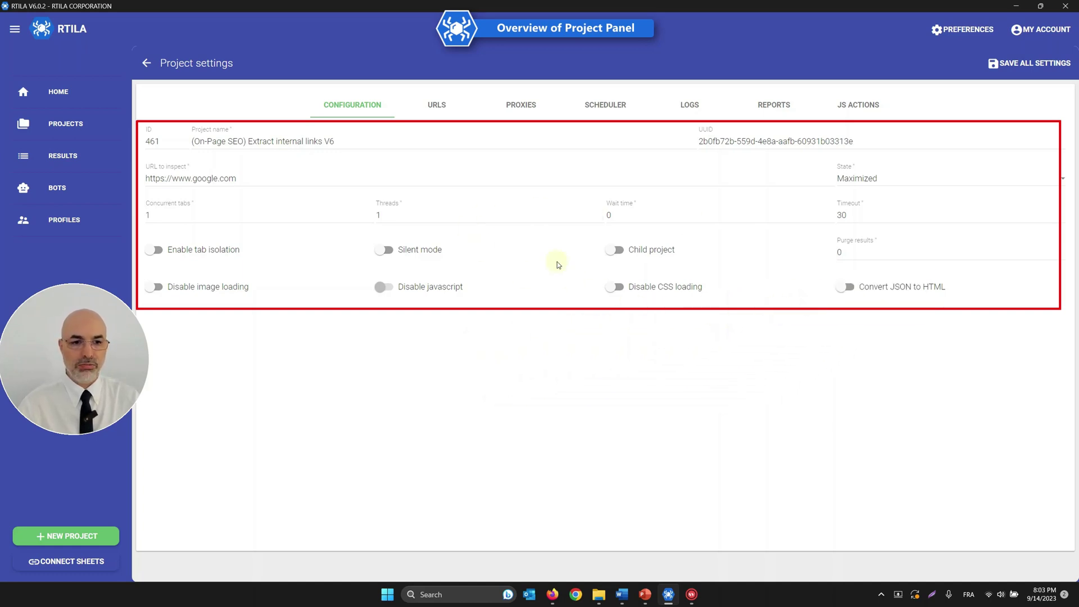
click(437, 108)
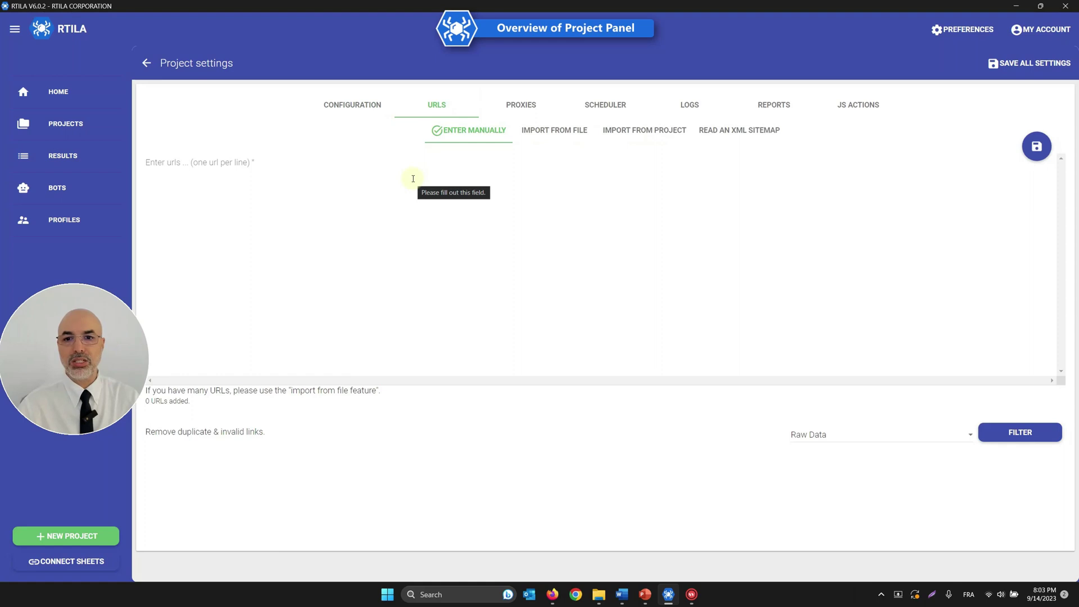
- Review the Enter Manually, Import From File, Import From Project and XML Sitemap URL options
click(267, 165)
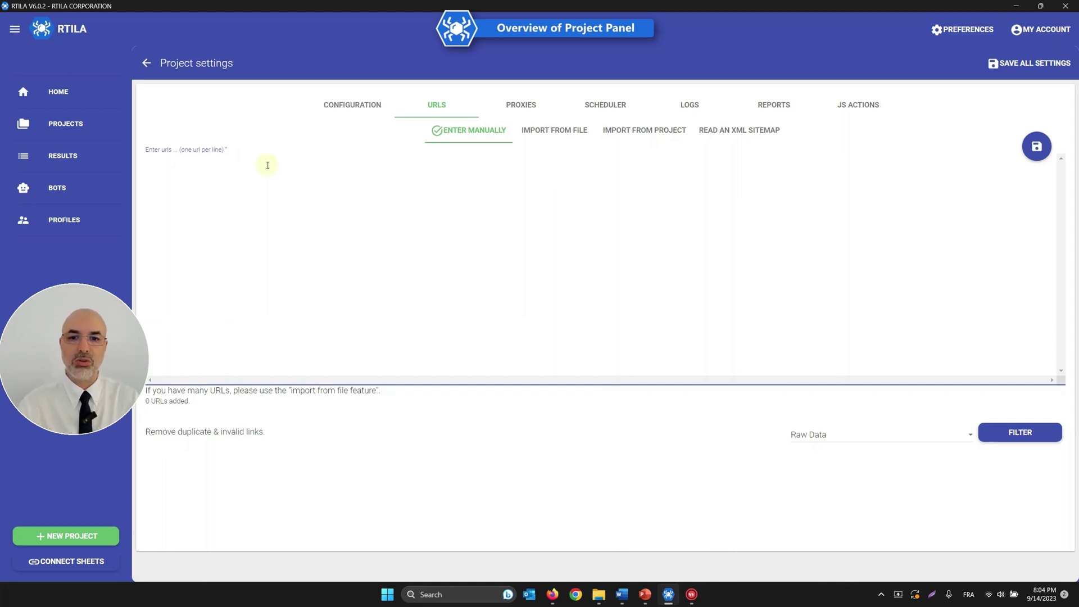
click(533, 137)
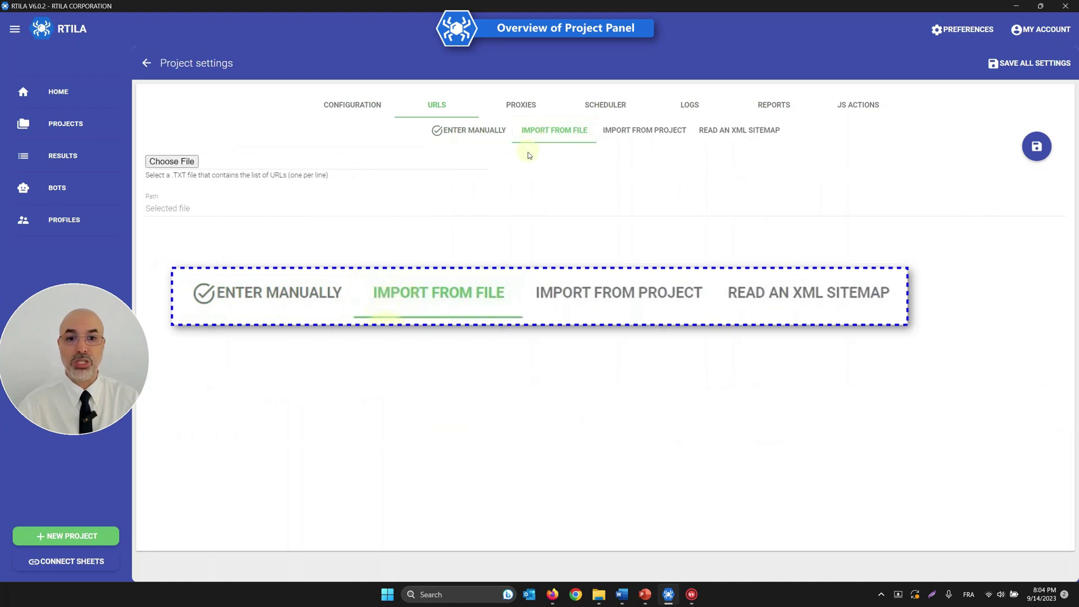
click(625, 135)
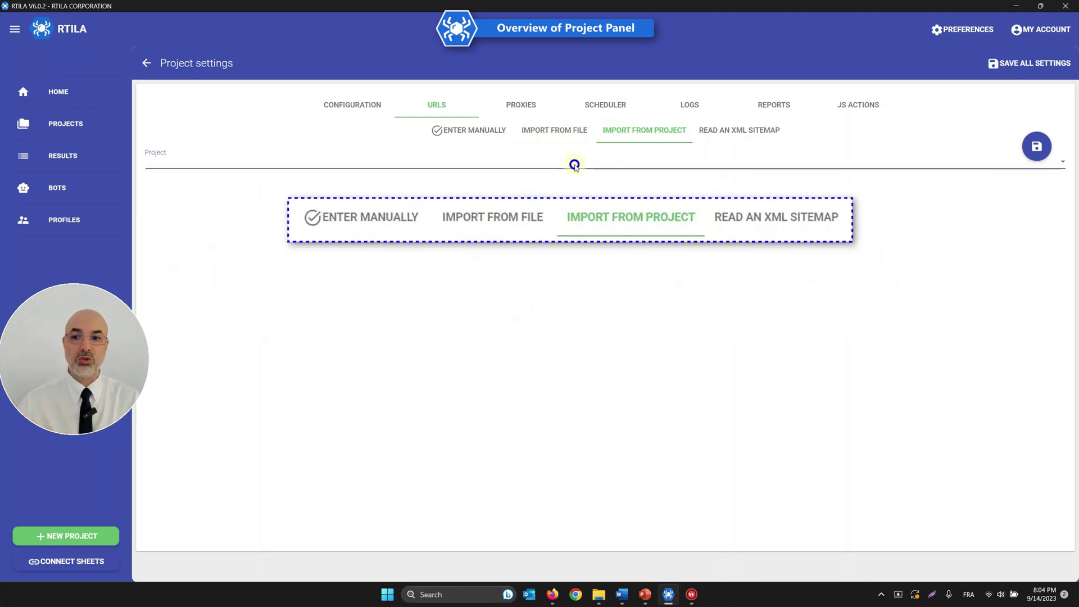
click(574, 164)
scroll(284, 225, down, 5)
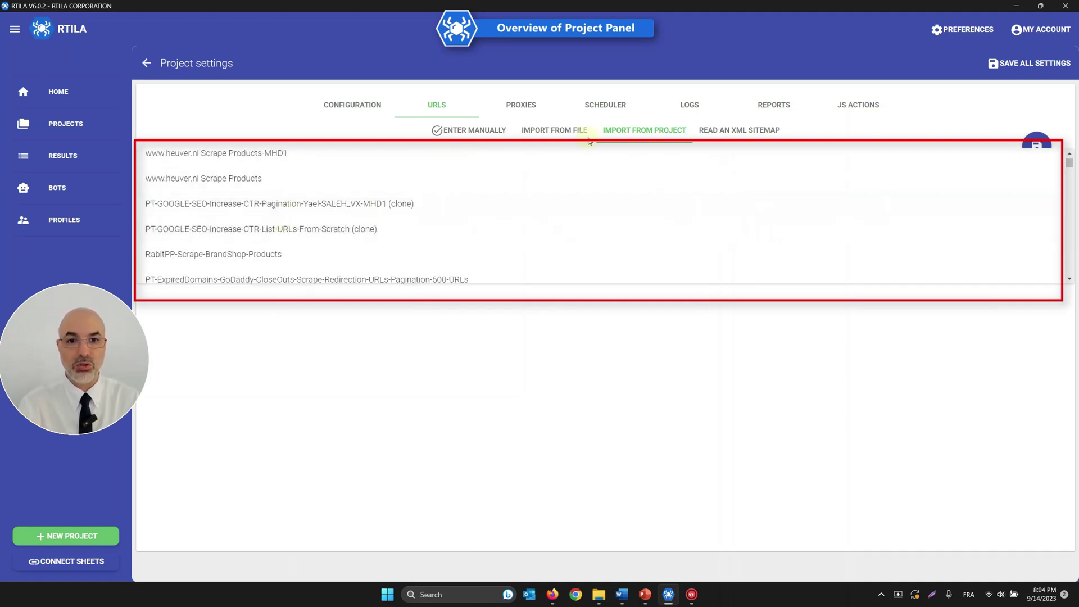
click(625, 135)
click(707, 131)
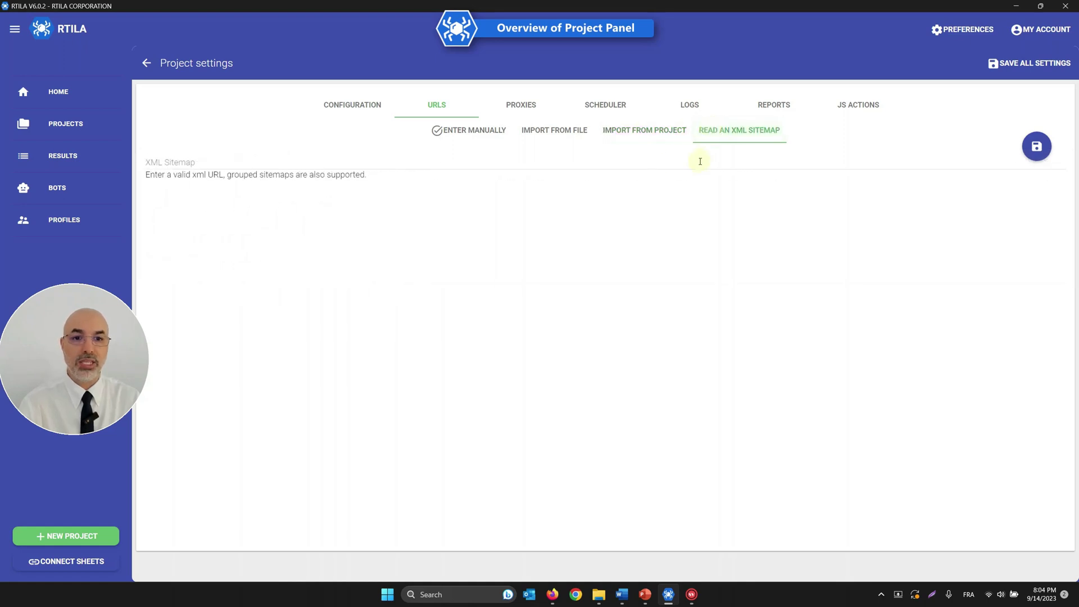
click(649, 161)
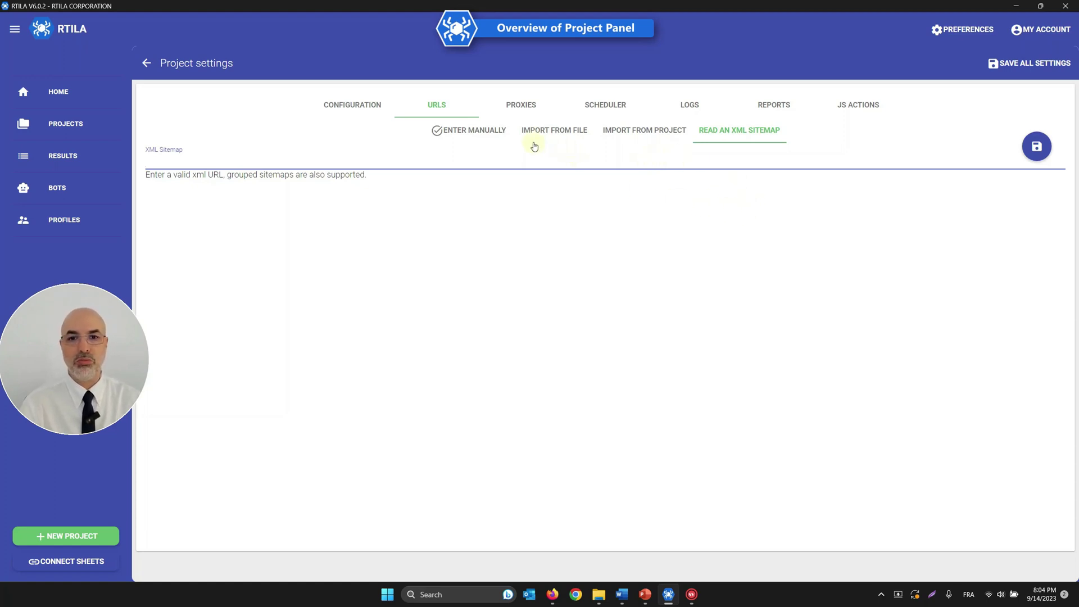
click(521, 107)
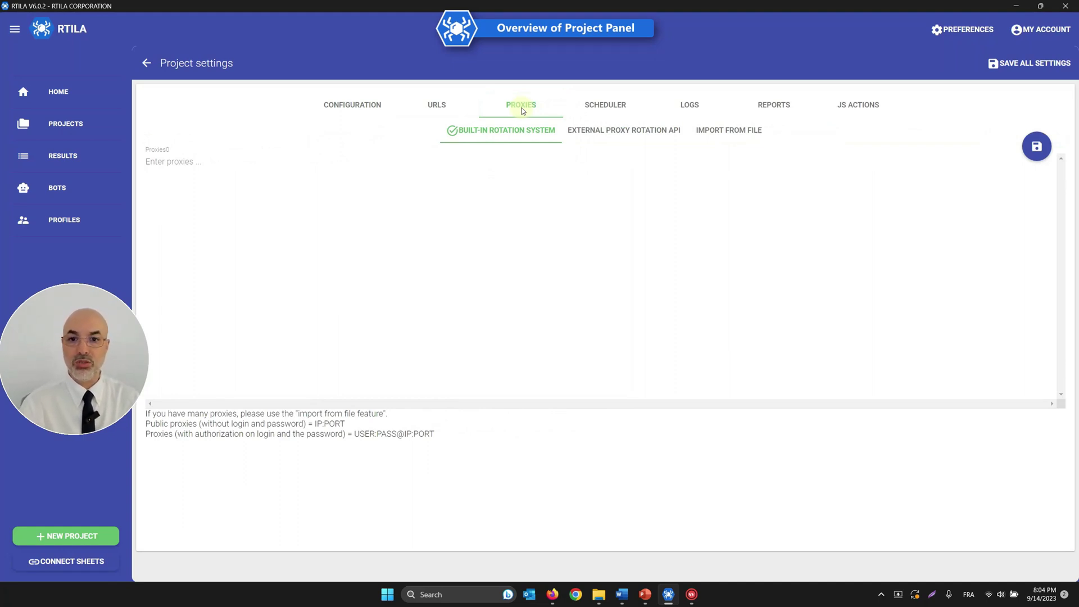
- Review the External Proxy Rotation API and Import From File proxy options, then go to Scheduler
click(495, 175)
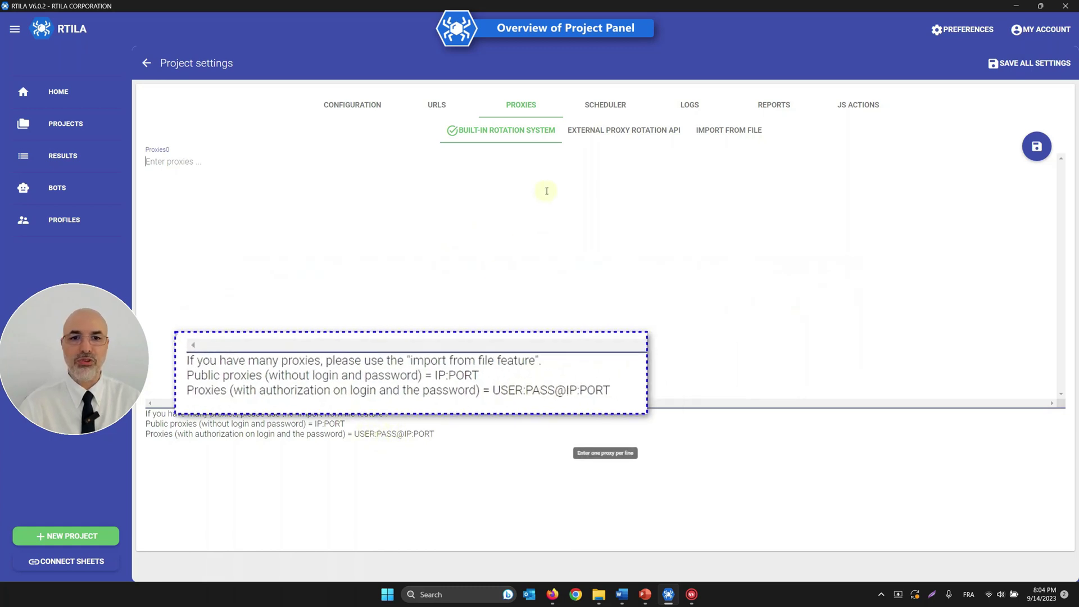
click(602, 137)
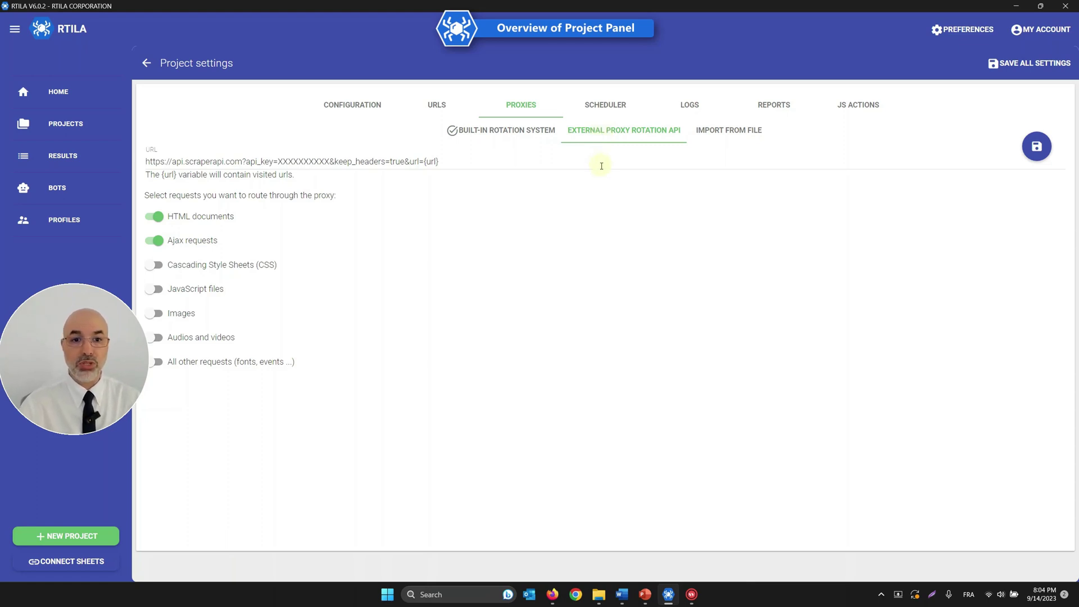
click(707, 131)
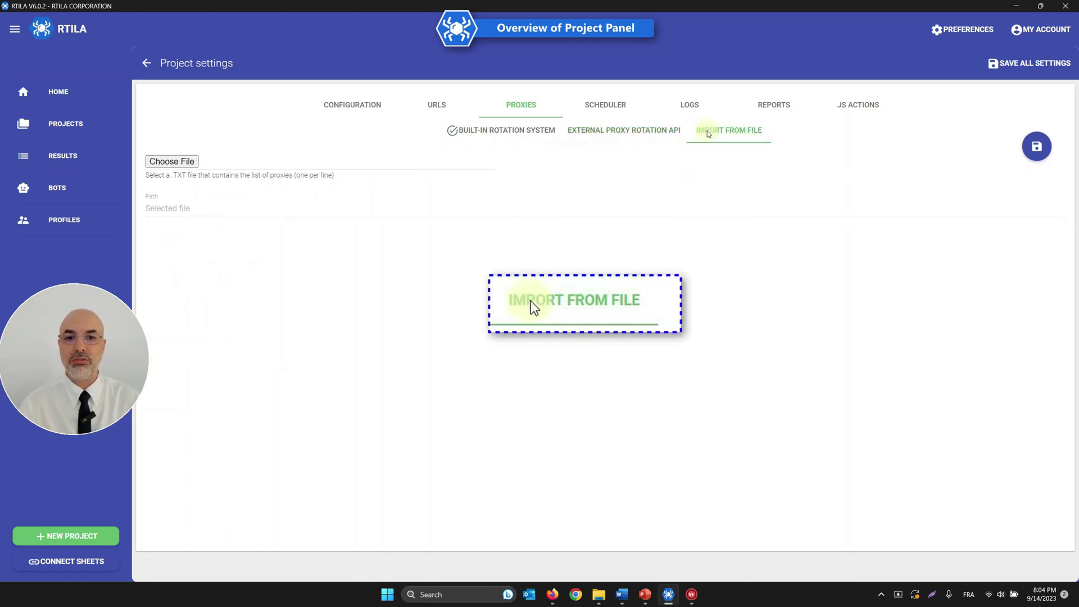
click(612, 104)
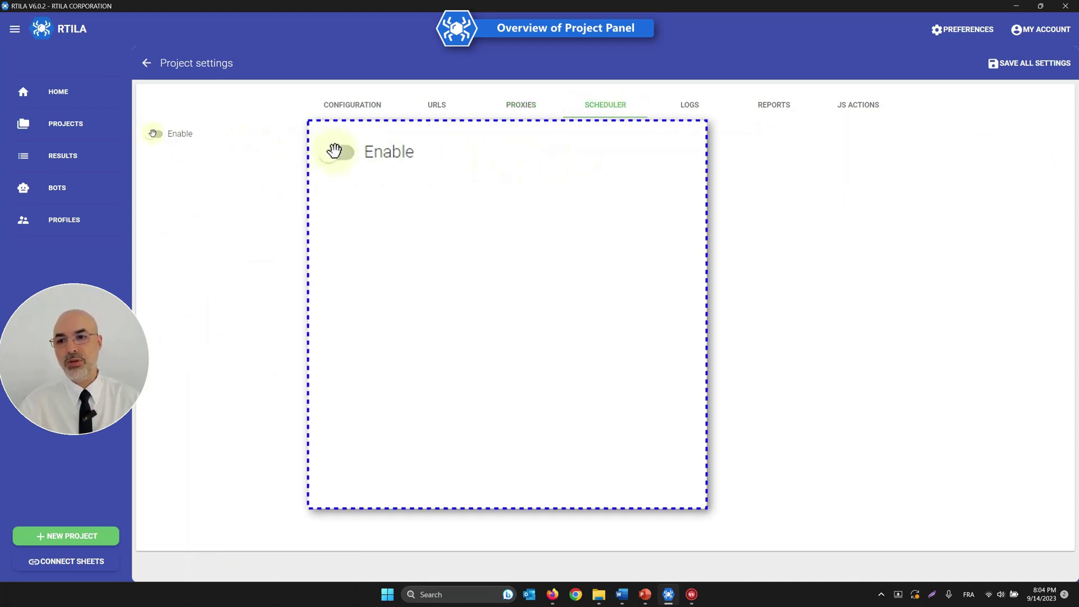
- Enable scheduling and try a weekly schedule, then an hourly one with Interval 2
click(155, 135)
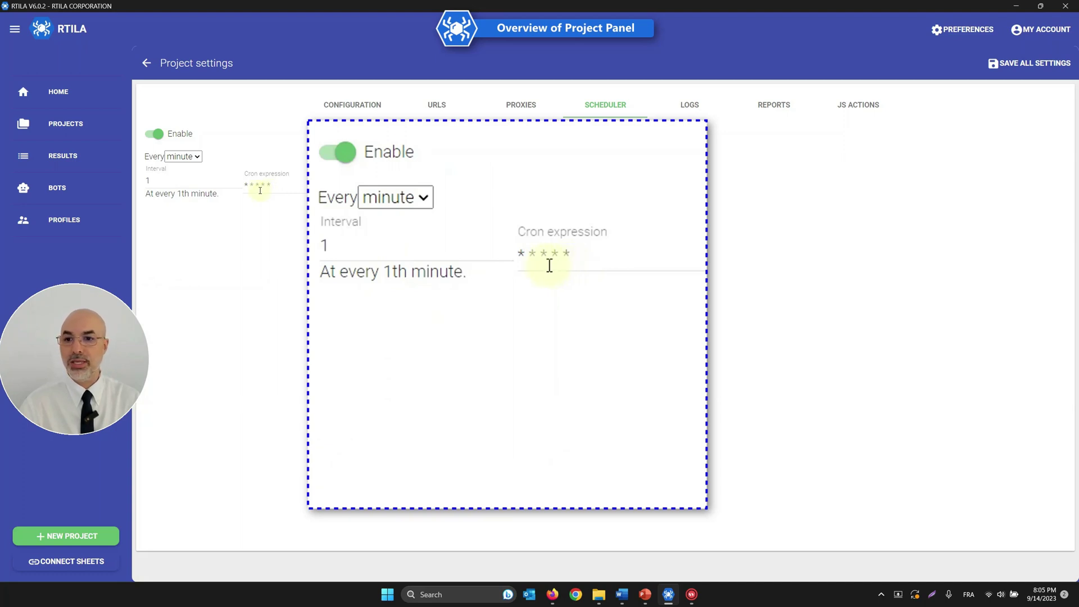
click(422, 199)
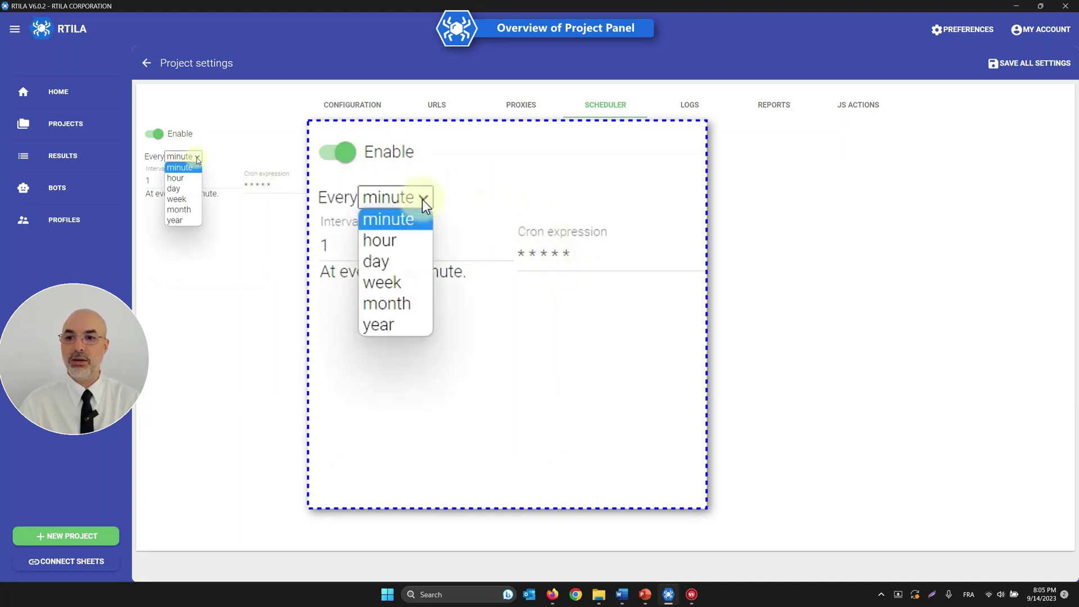
click(417, 275)
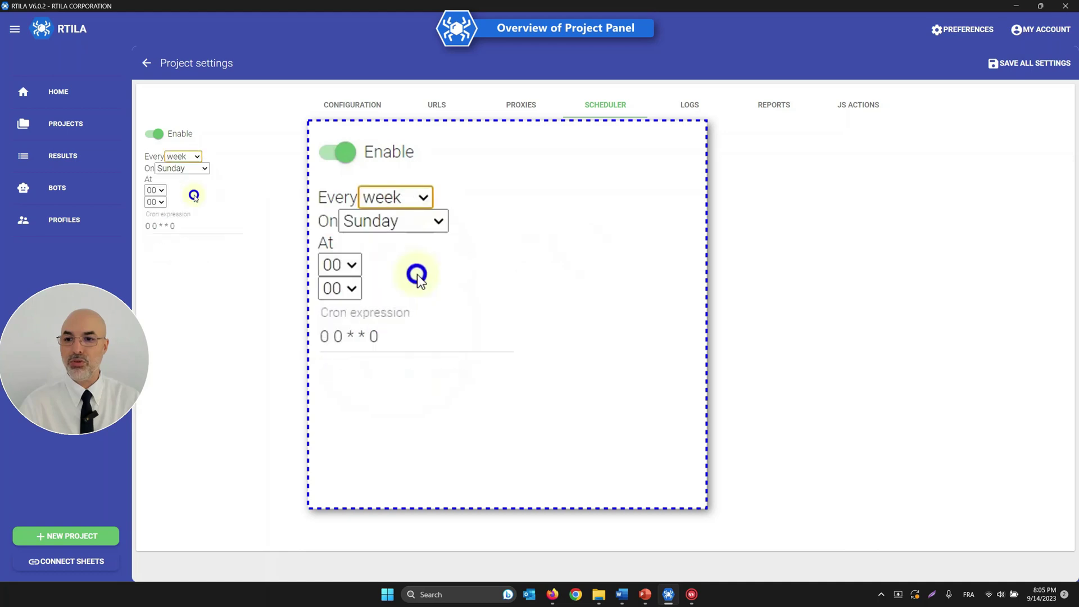
click(381, 221)
click(387, 200)
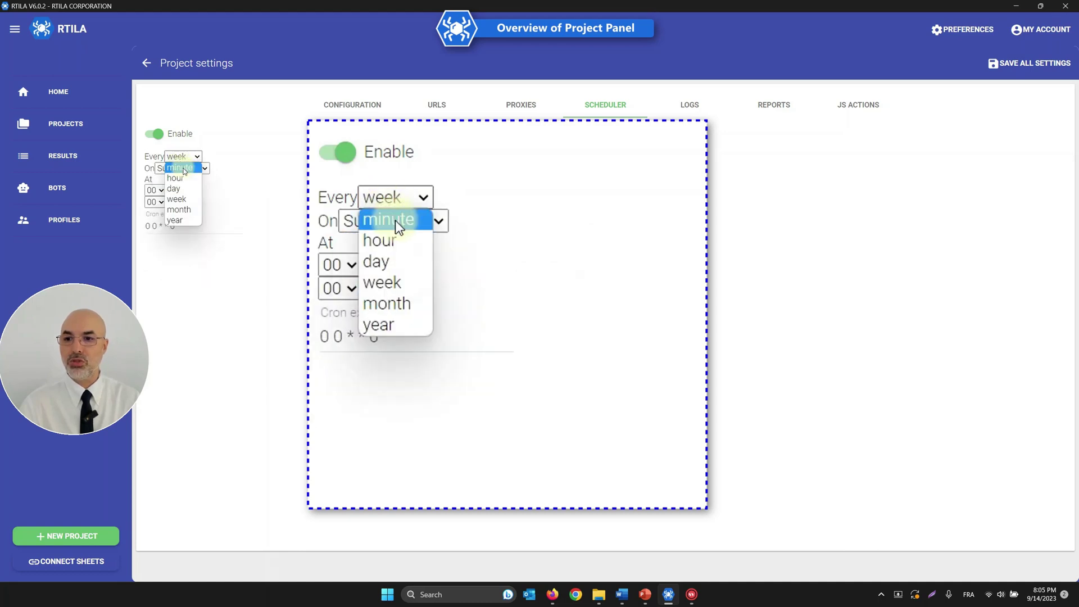
click(400, 241)
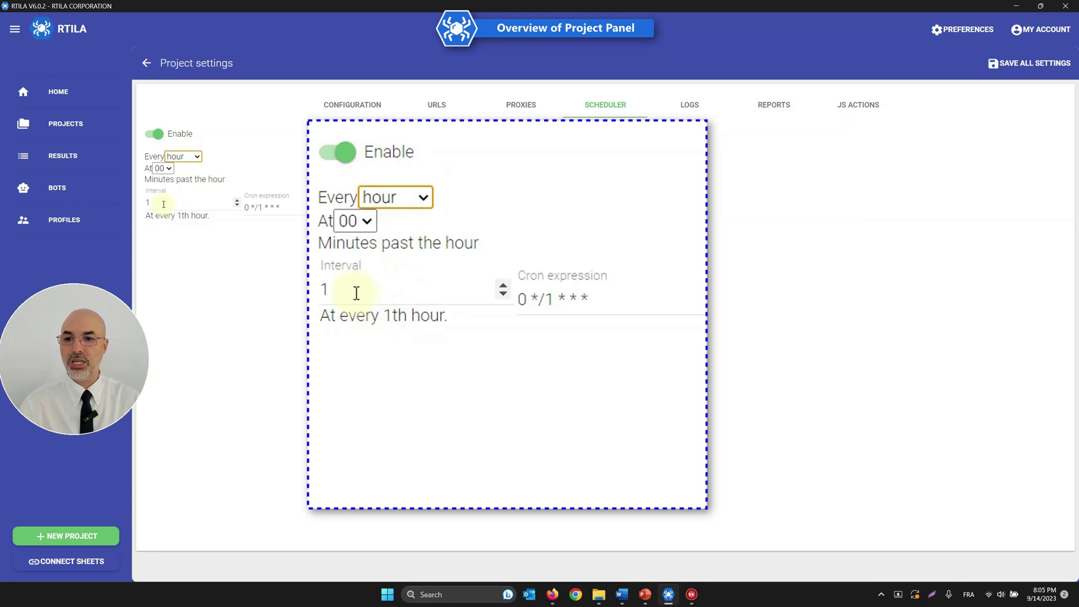
drag(356, 291, 297, 295)
text(2)
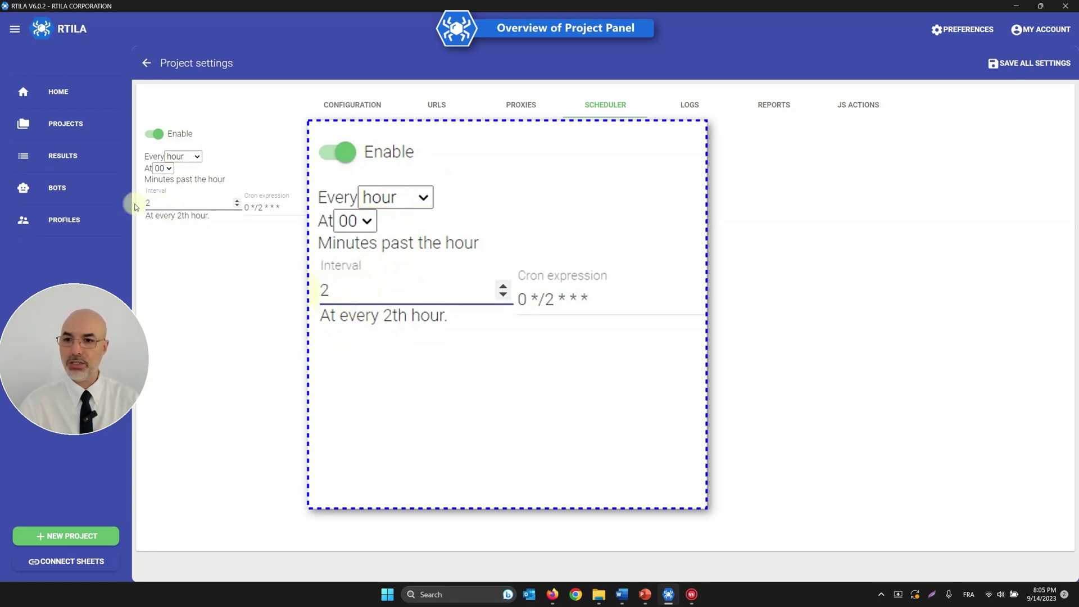
- Switch the schedule to daily at 10, then disable scheduling again
click(387, 198)
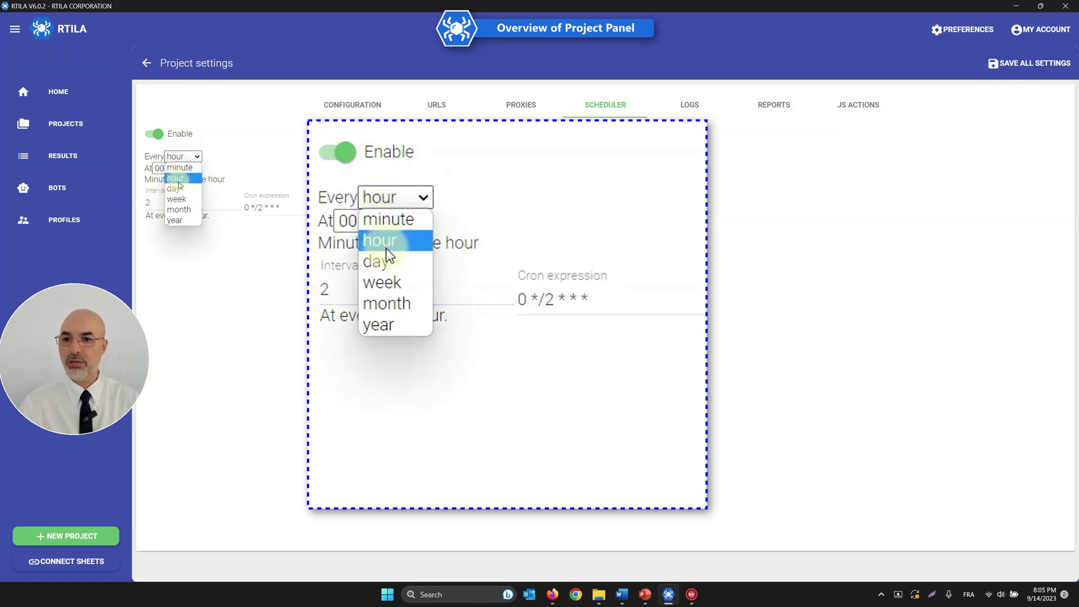
click(386, 260)
click(342, 241)
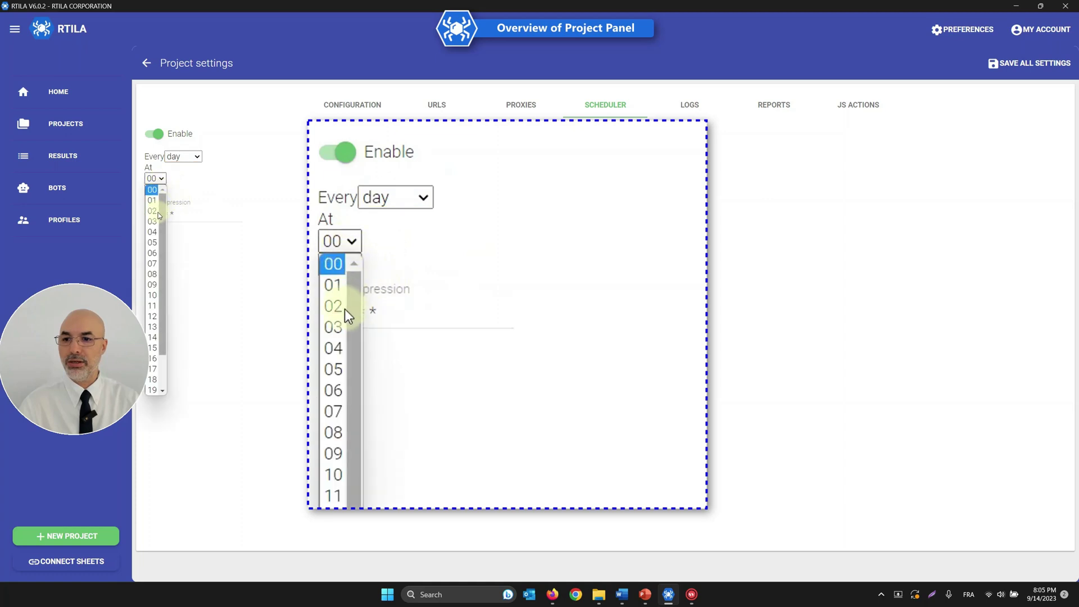
click(332, 475)
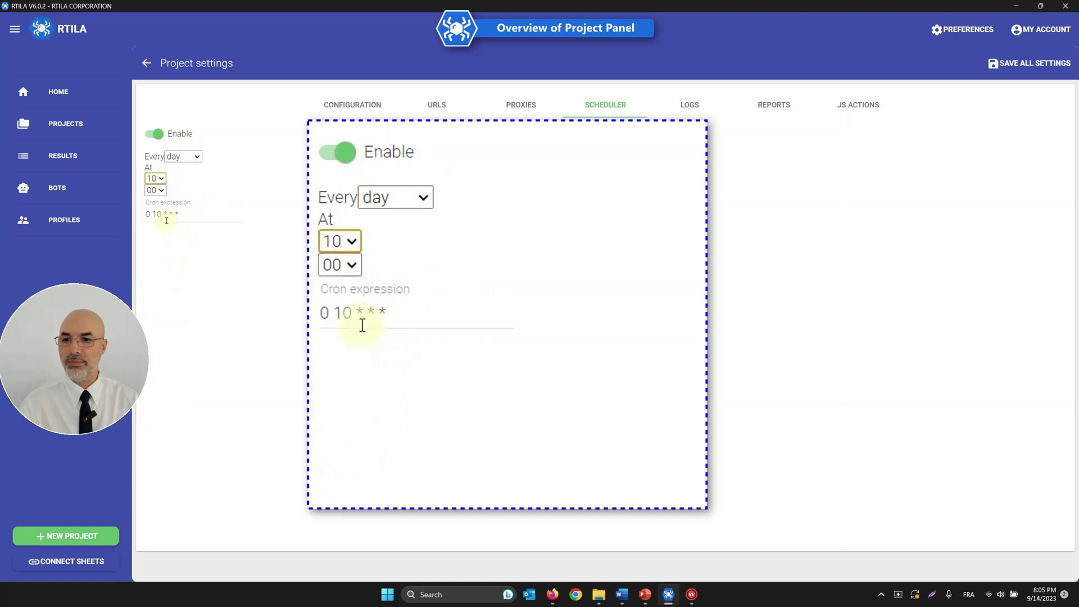
click(154, 134)
click(677, 110)
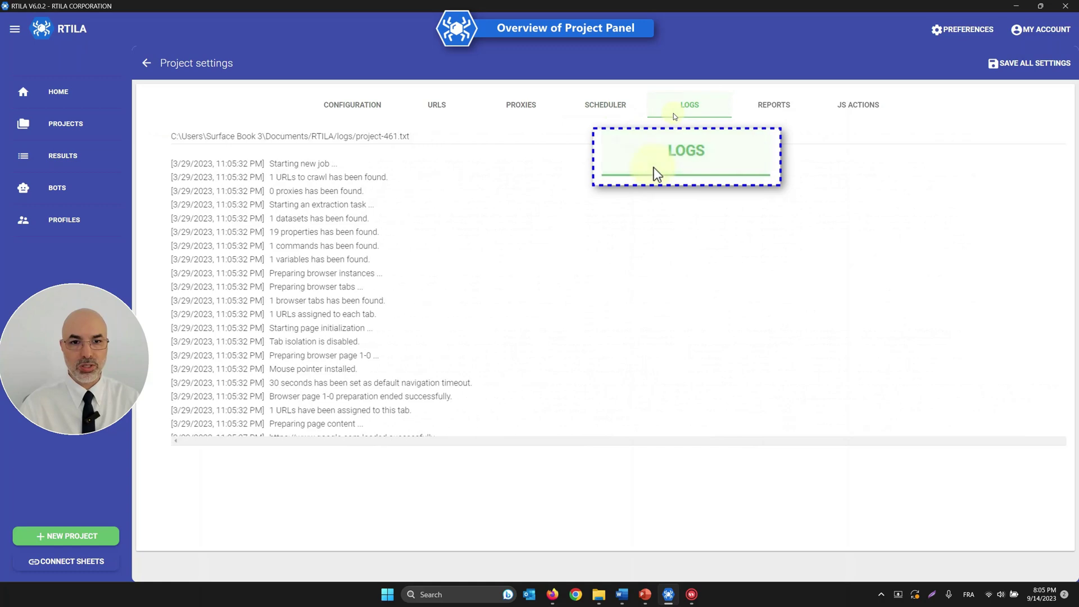
- Scroll through the run log entries, then view the empty RTILA Chart under Reports
scroll(549, 252, down, 20)
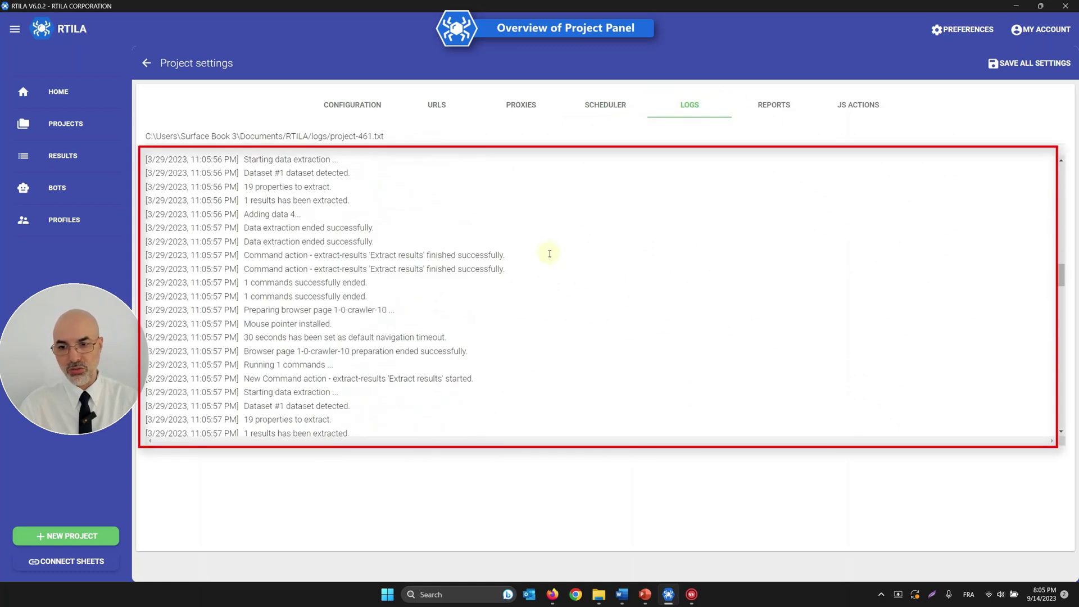
scroll(547, 265, up, 10)
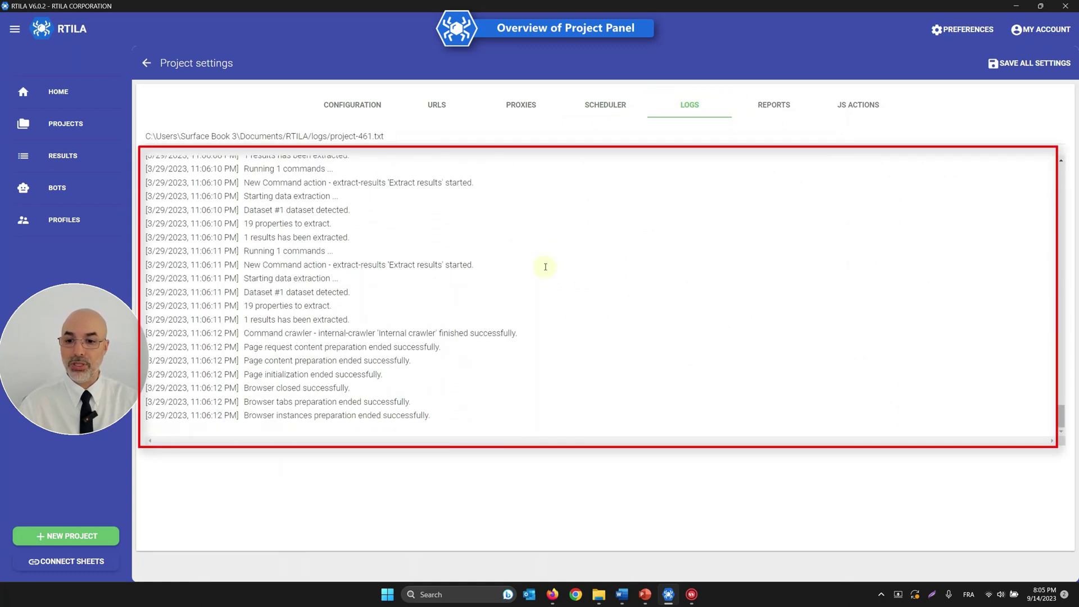
scroll(547, 261, up, 20)
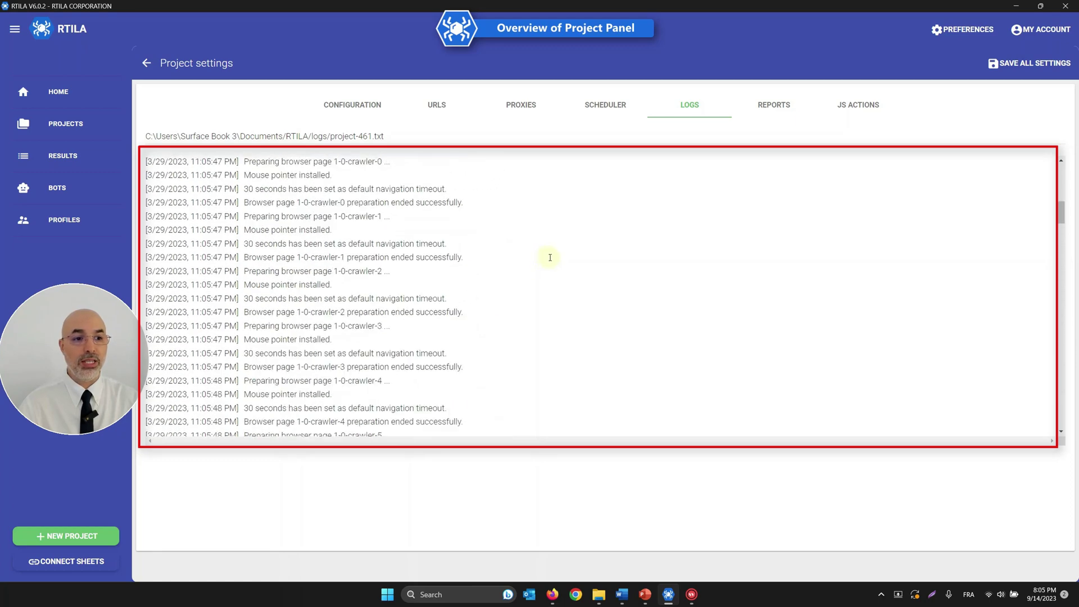
click(773, 104)
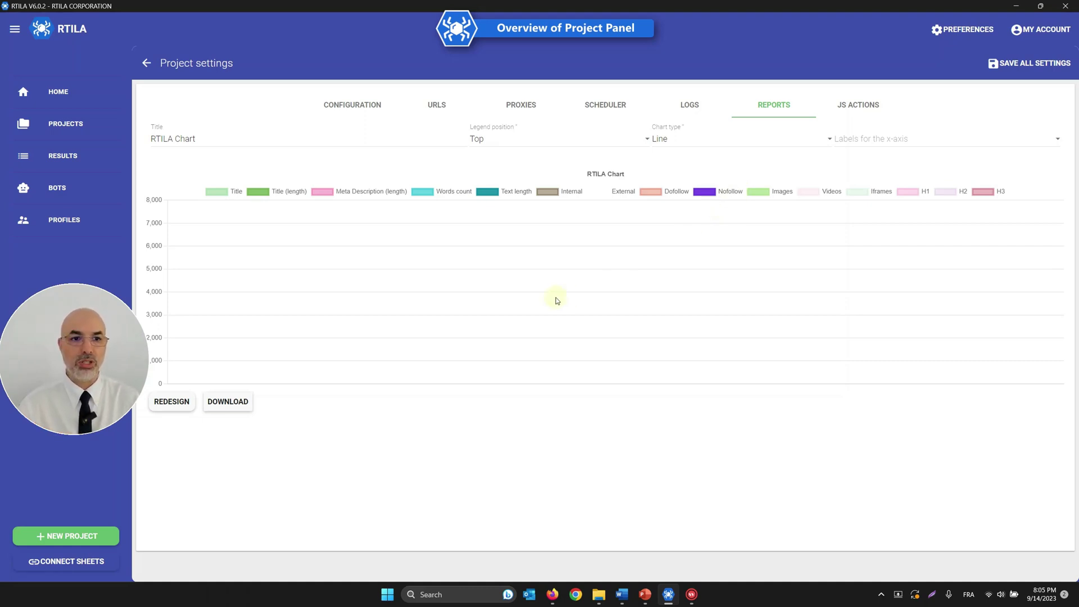
- Open the JS Actions tab and place the cursor in its empty code editor
click(843, 109)
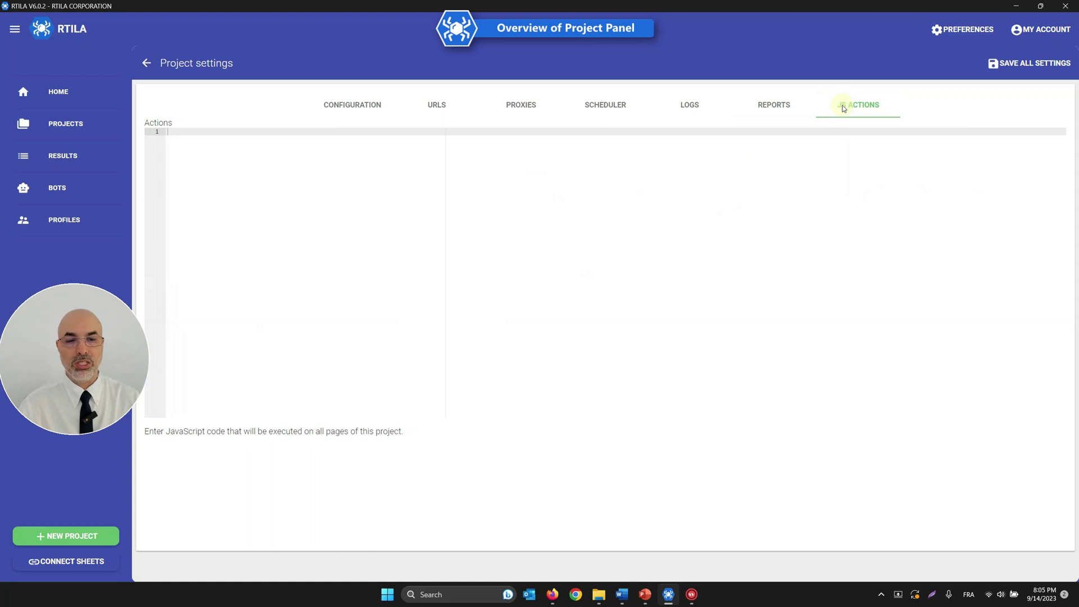
click(332, 172)
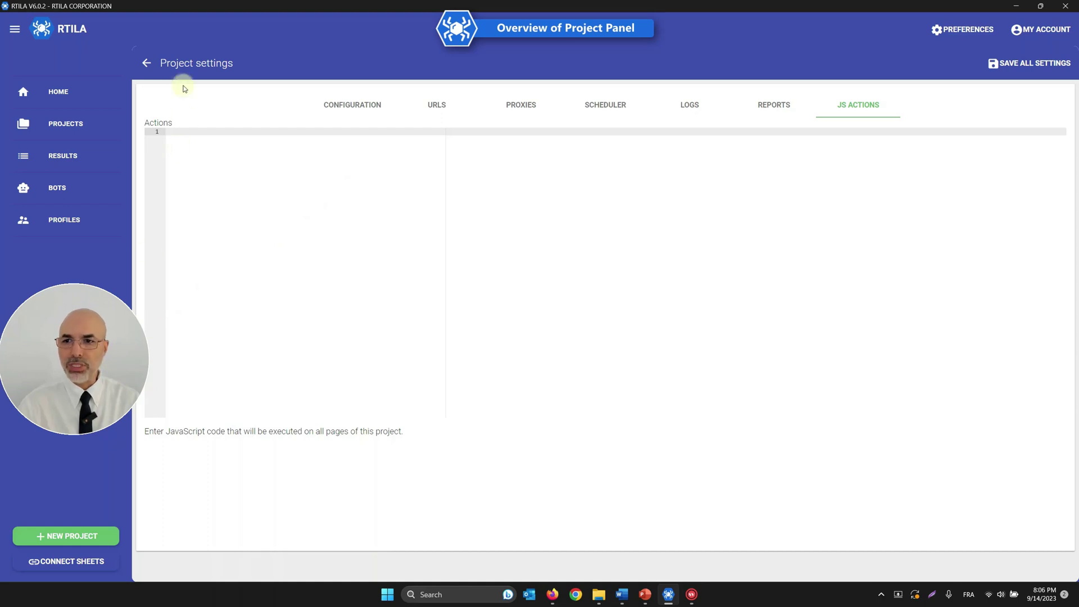
- Return to the Projects list, then open and close the first row's More options and Profile menus
click(149, 64)
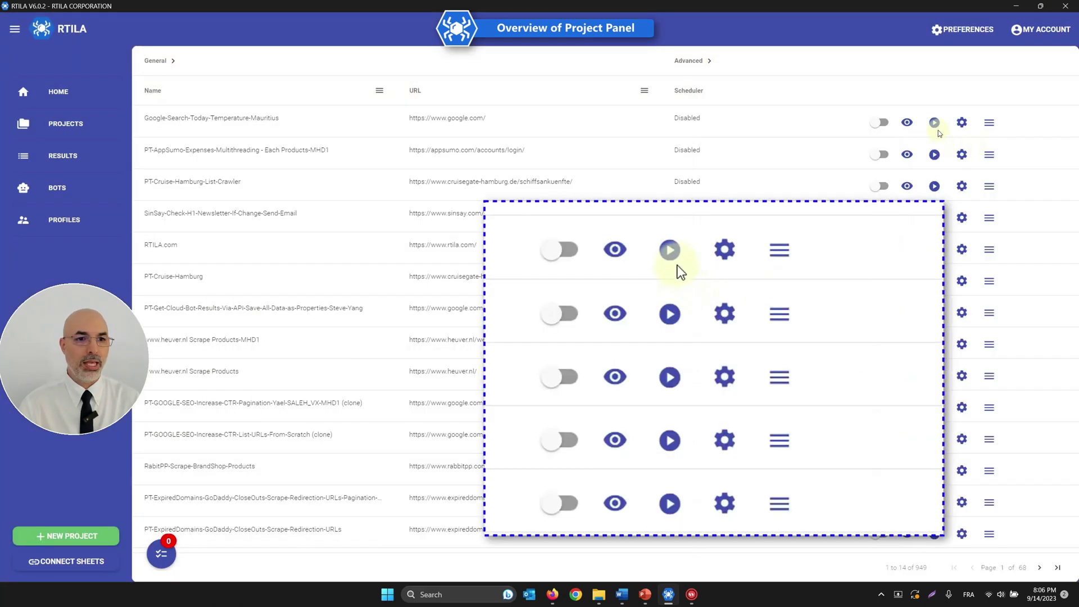
click(988, 125)
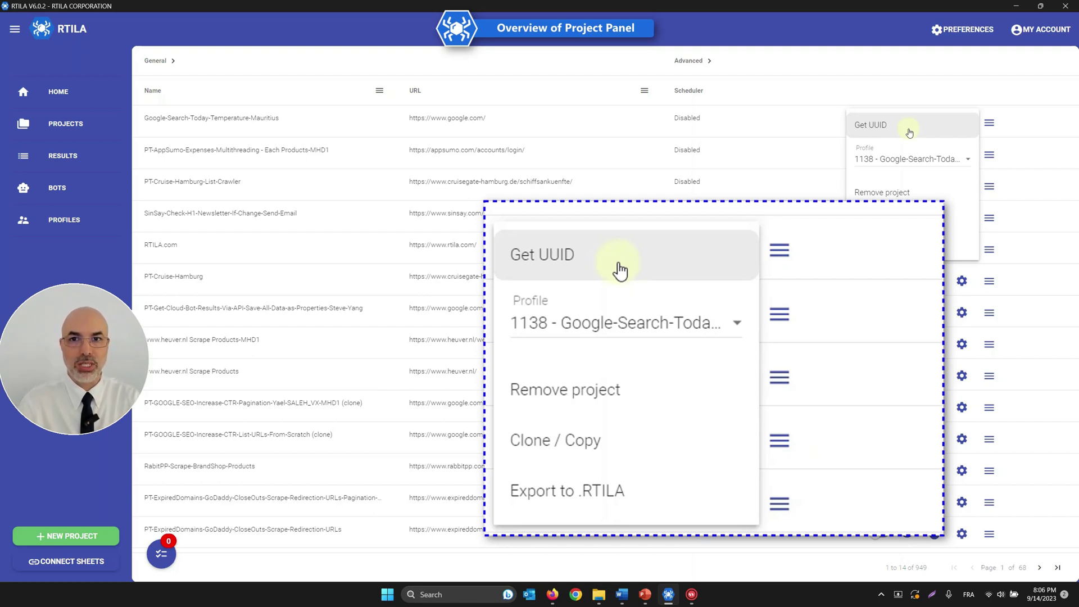
click(911, 160)
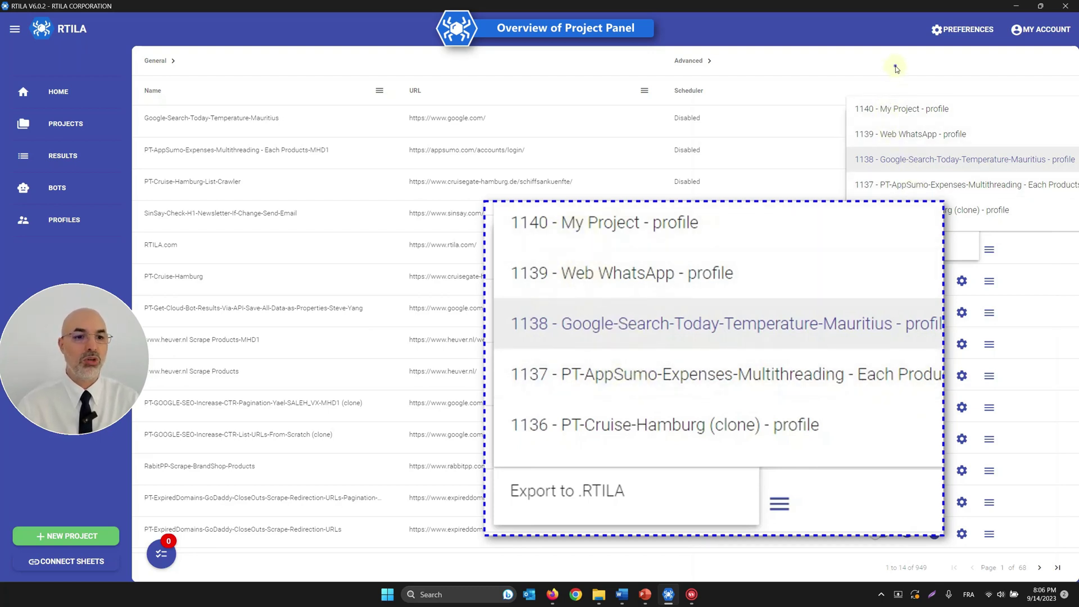
click(891, 37)
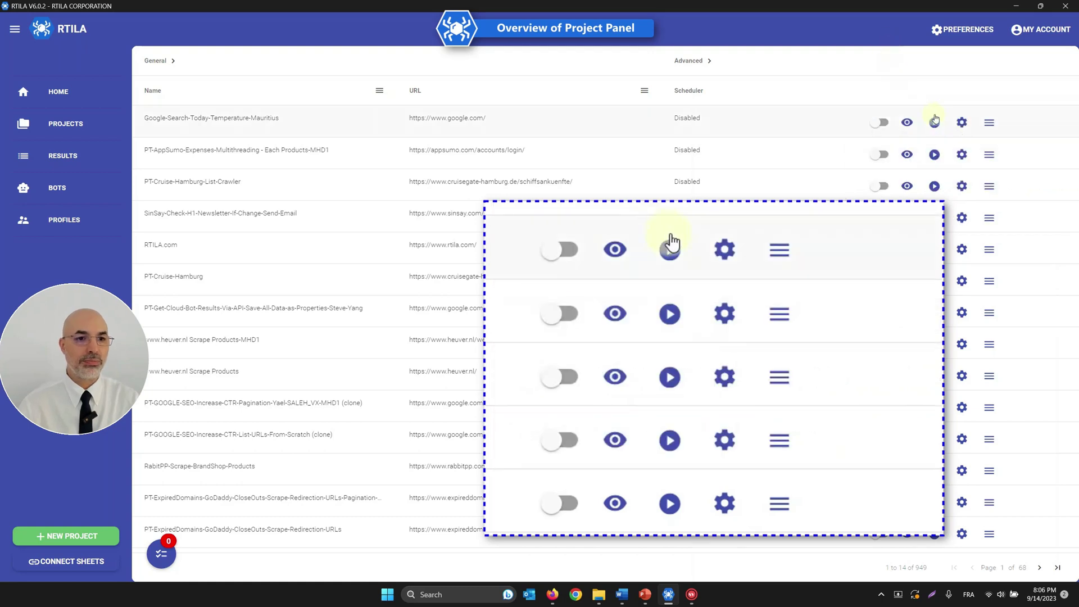
click(989, 122)
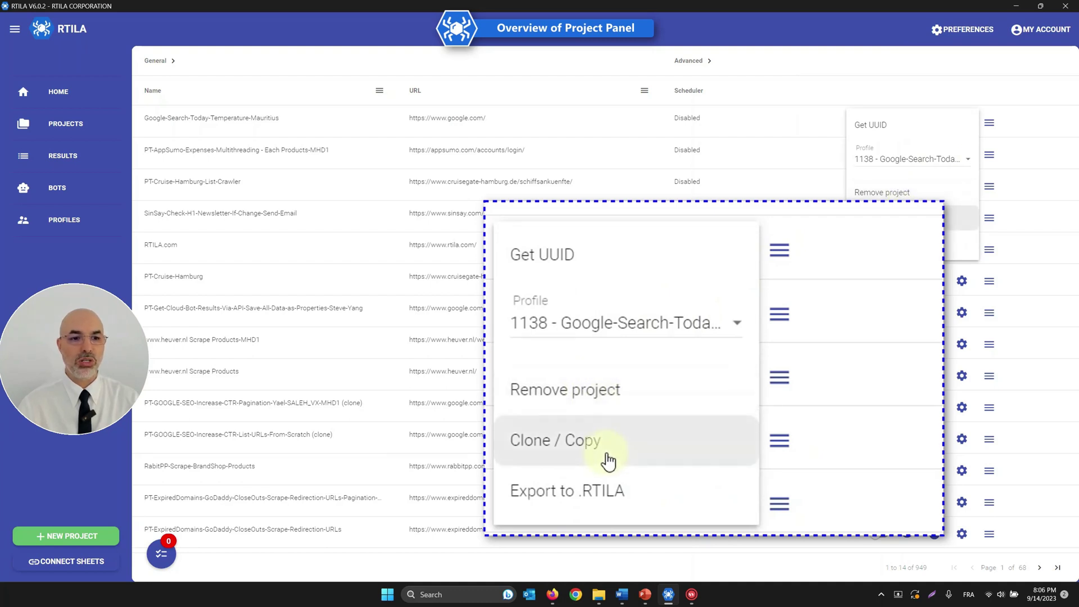
click(808, 55)
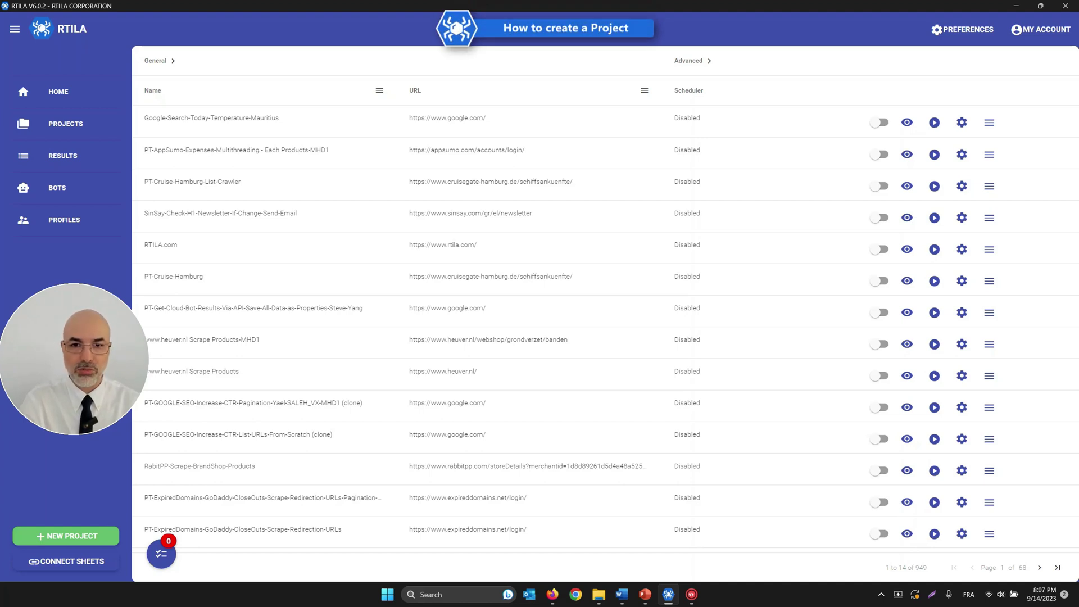
drag(92, 349, 1006, 116)
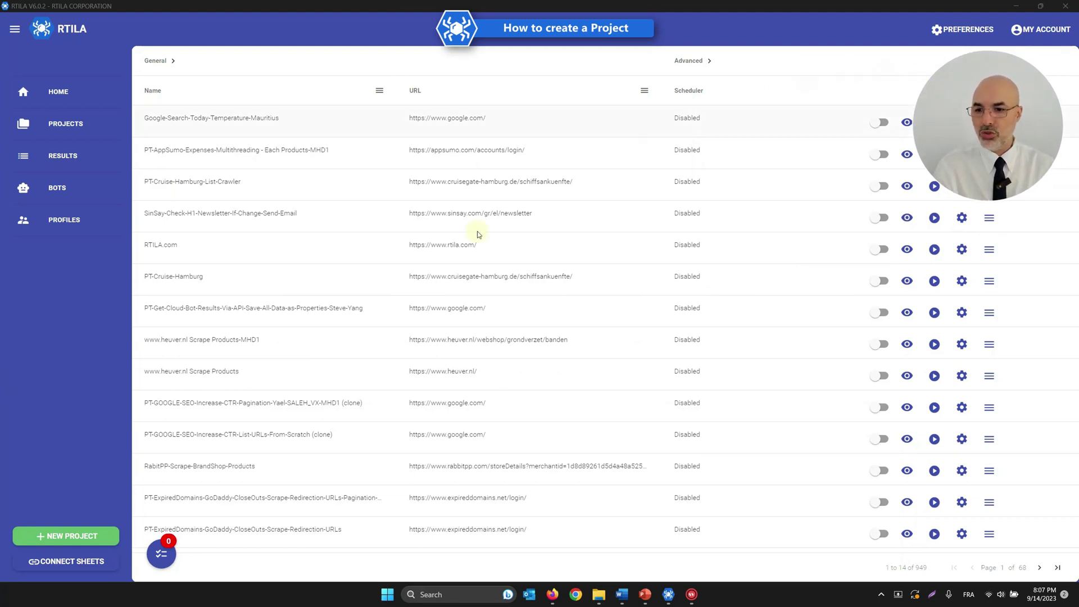
- Begin a Quick start new project and select the default 'My Project' name for replacing
click(65, 535)
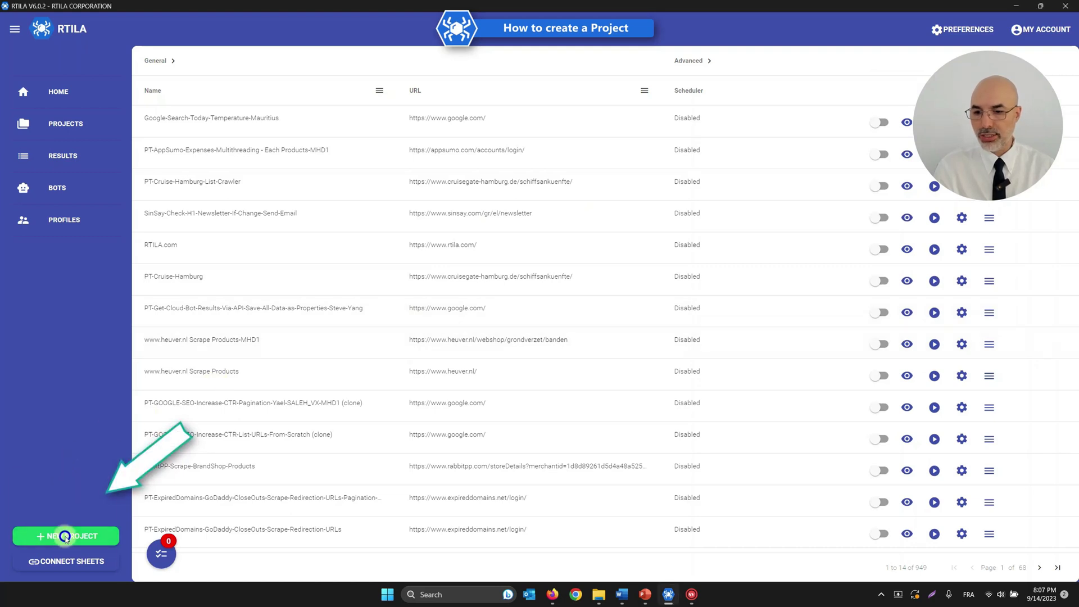
click(51, 485)
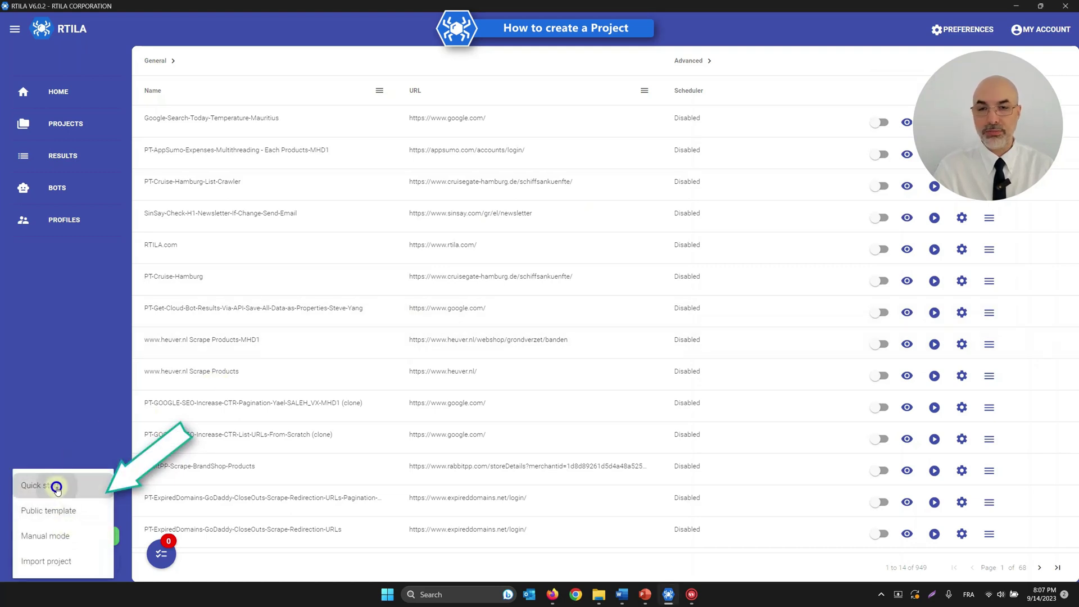
drag(221, 284, 162, 284)
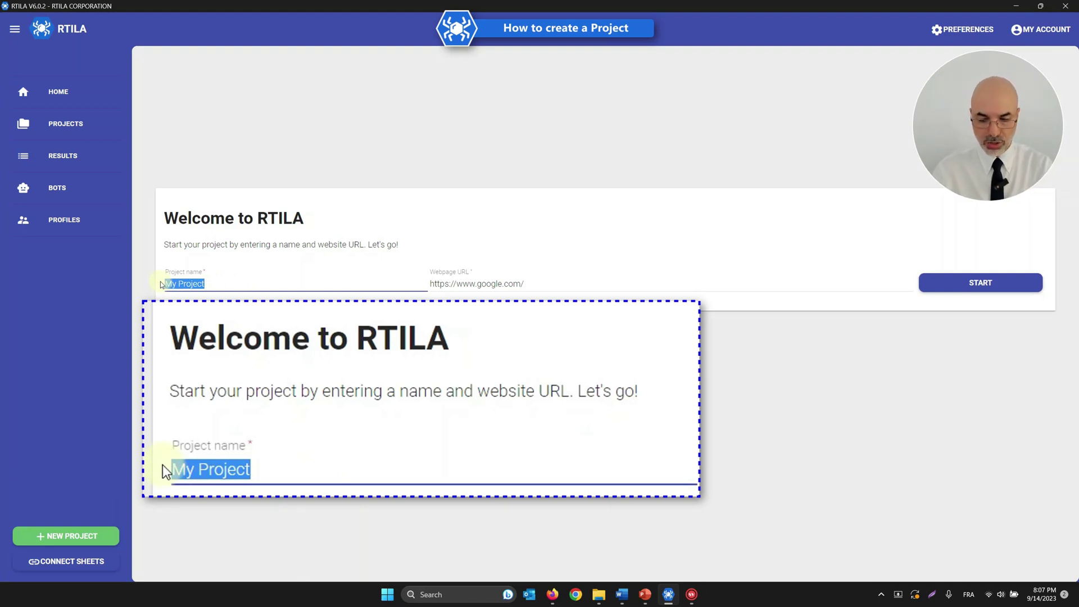
text(My)
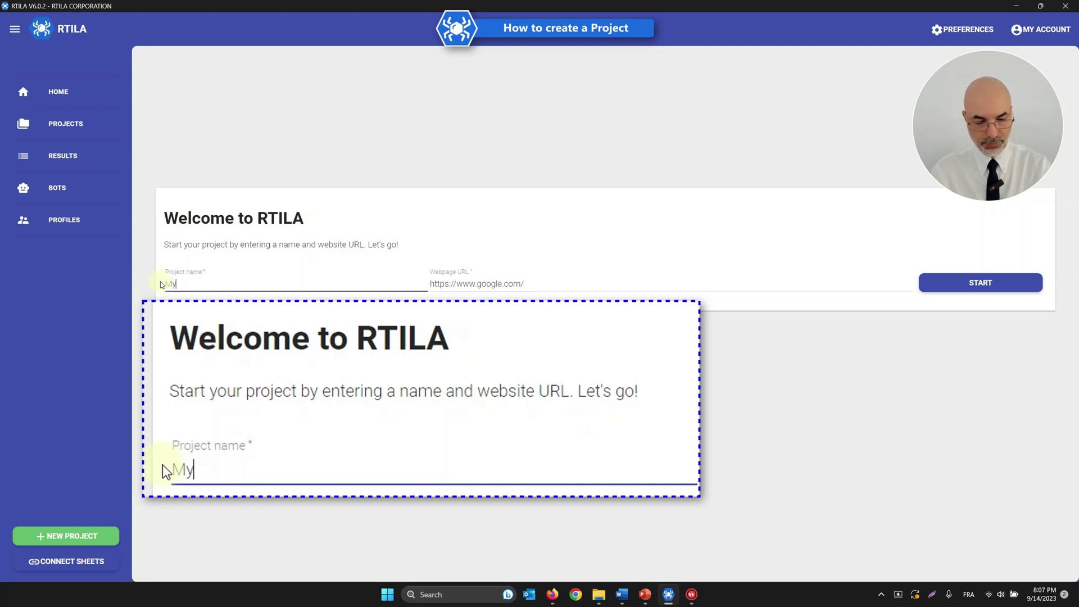
text(- Firs)
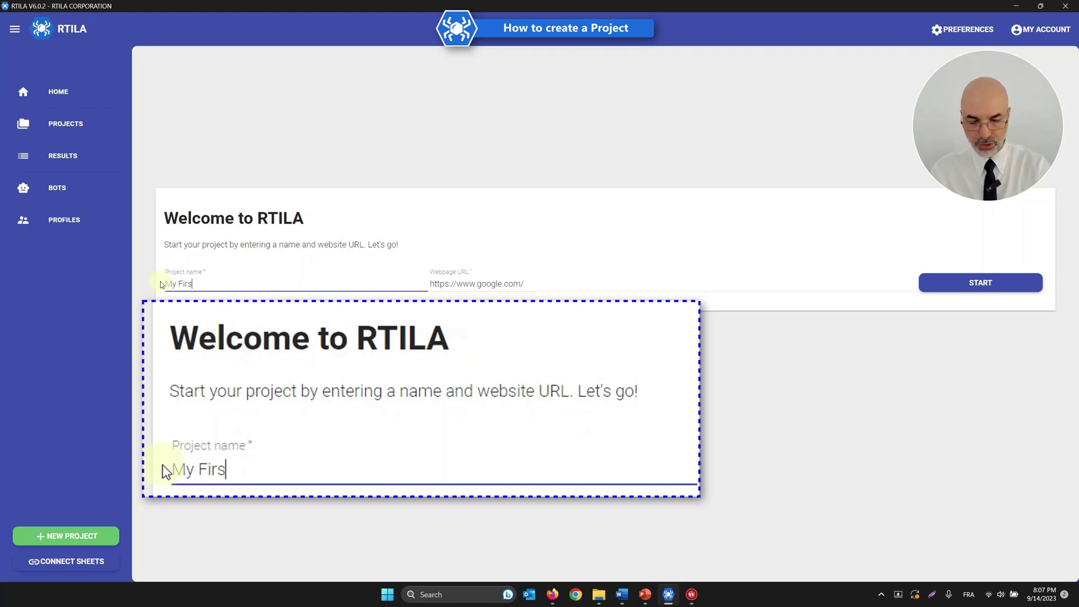
text(t Project Googl)
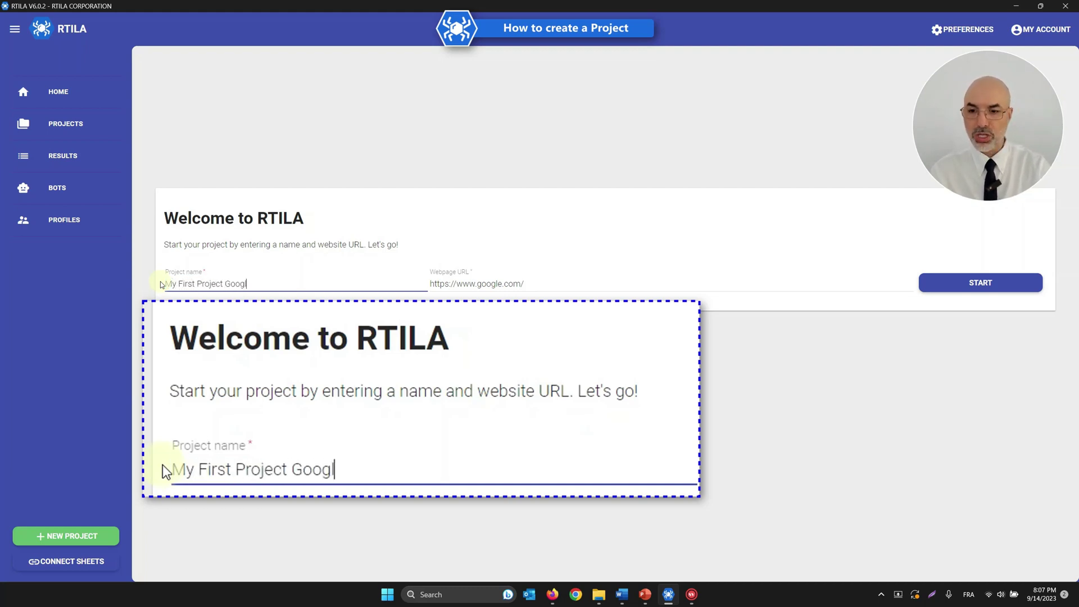
text(e Search)
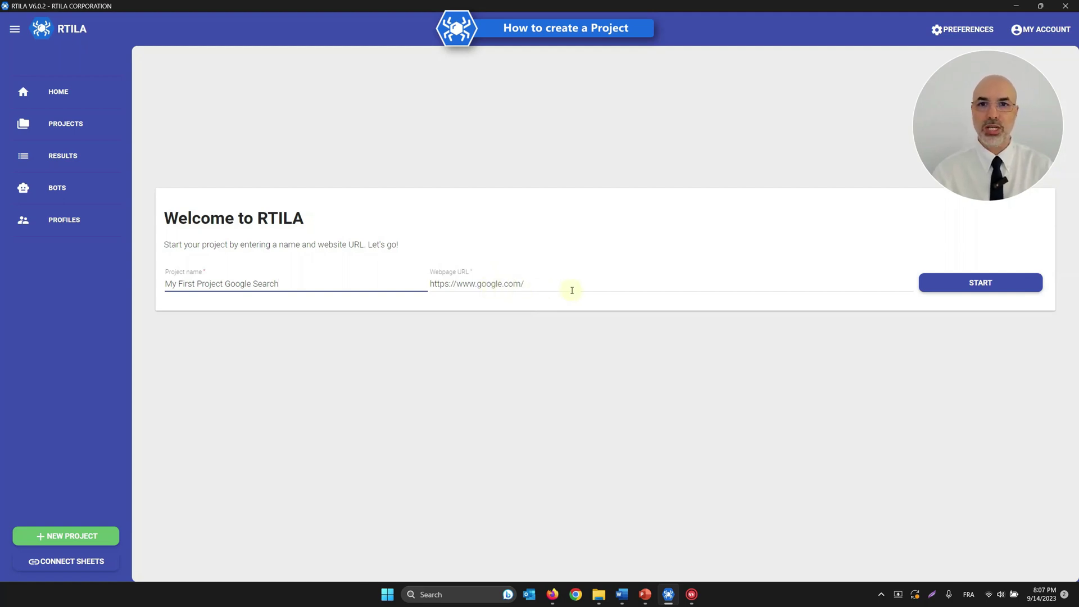
click(930, 291)
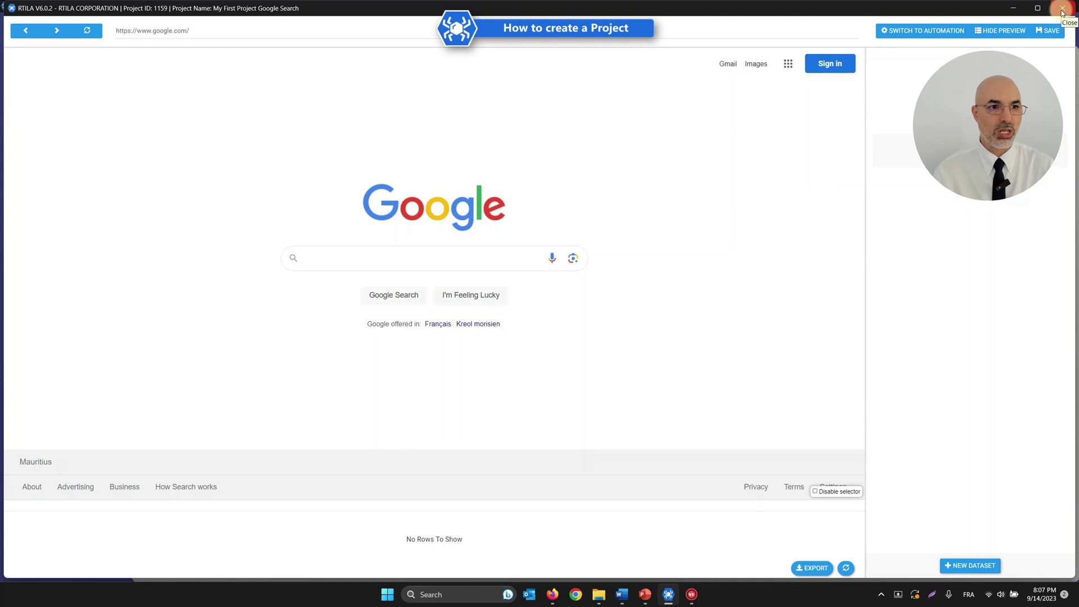
- Close the editor, view the My First Project Google Search row's settings, then return to Projects
click(1062, 12)
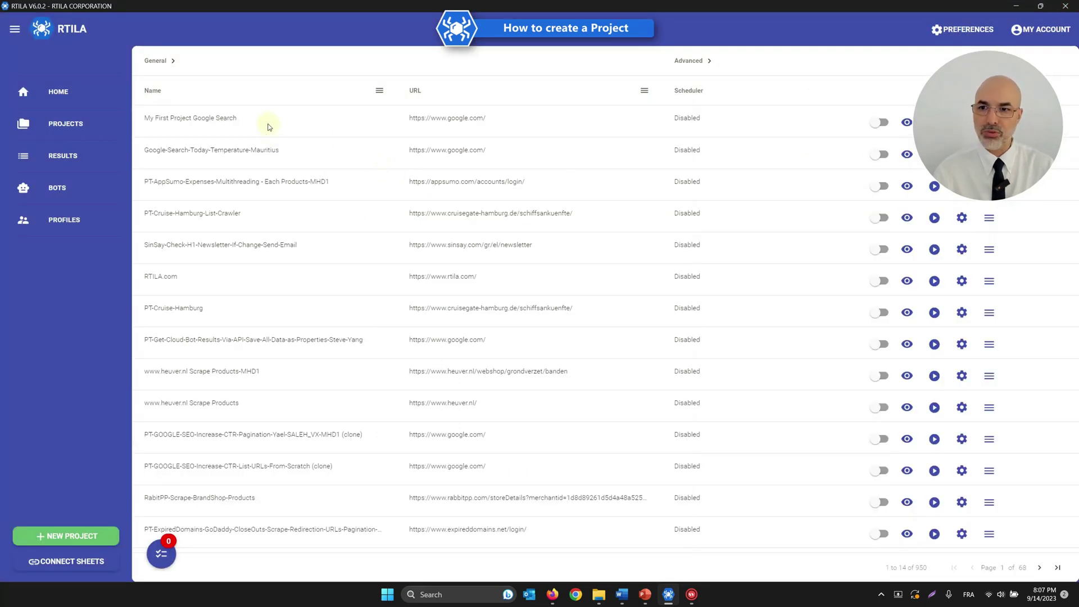
click(267, 127)
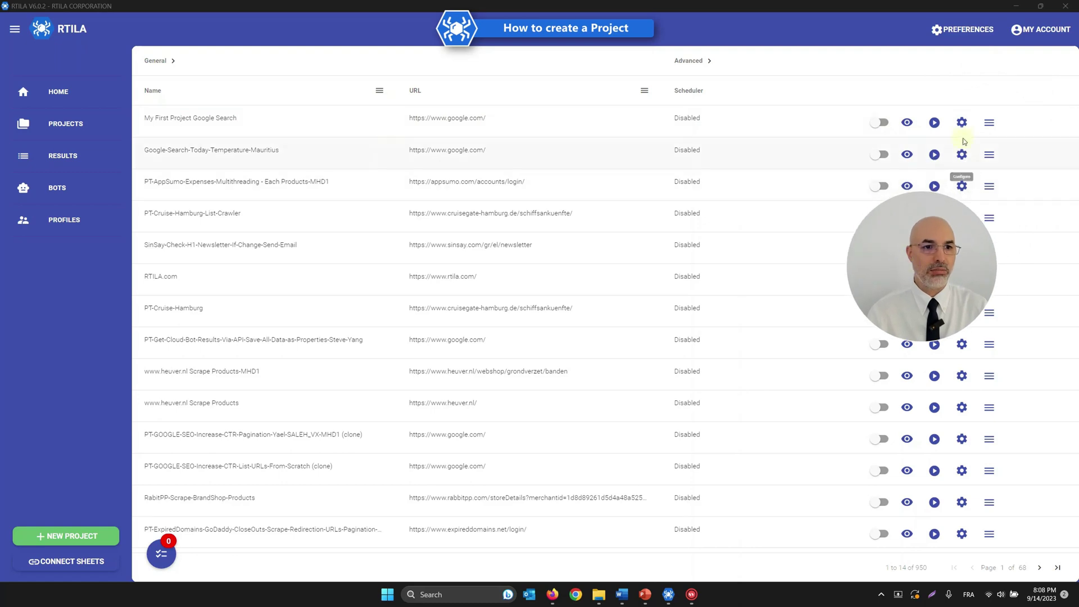
click(961, 123)
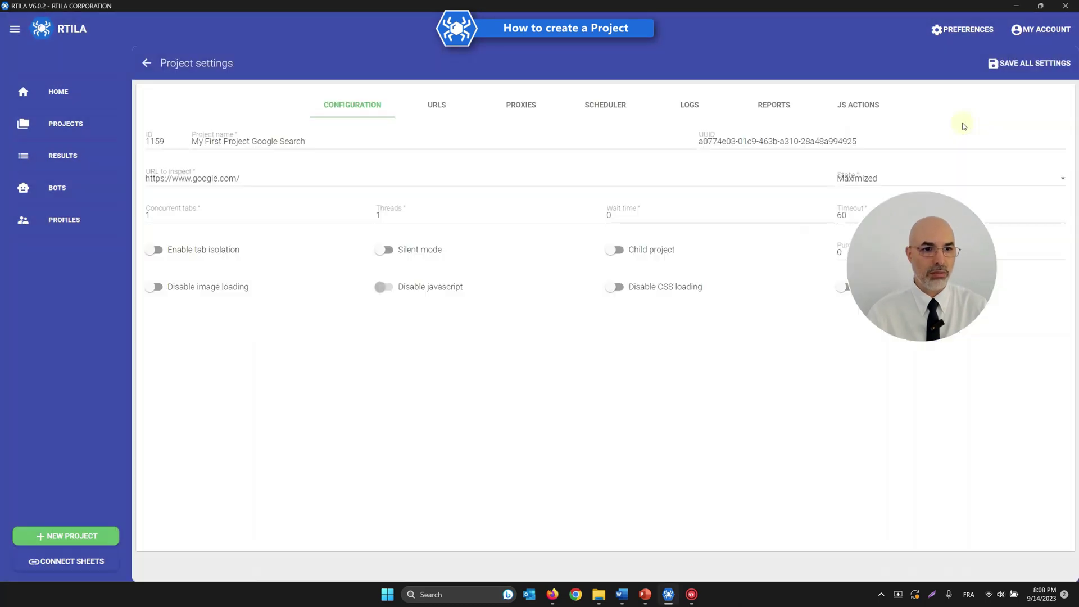
click(146, 63)
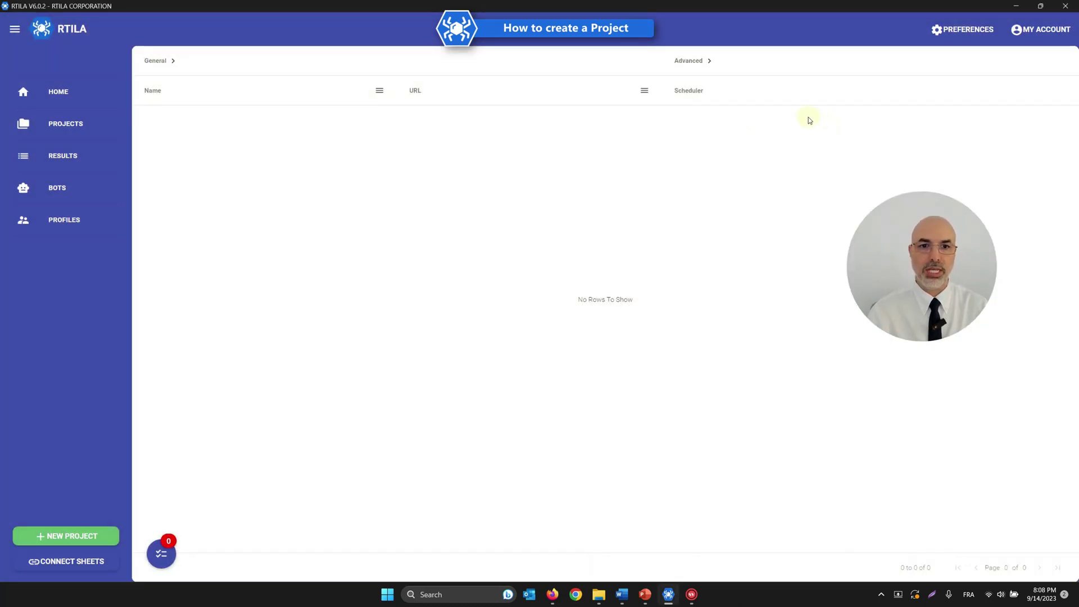